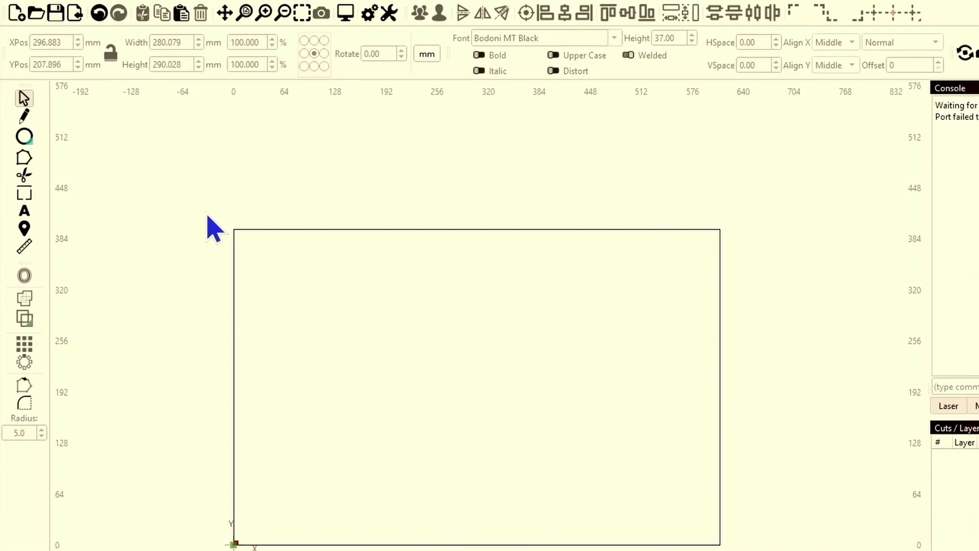
Draw a circle near the work-area centre and resize it to 60 × 60 mm with proportions locked.
{"action": "left_click", "coordinate": [27, 142]}
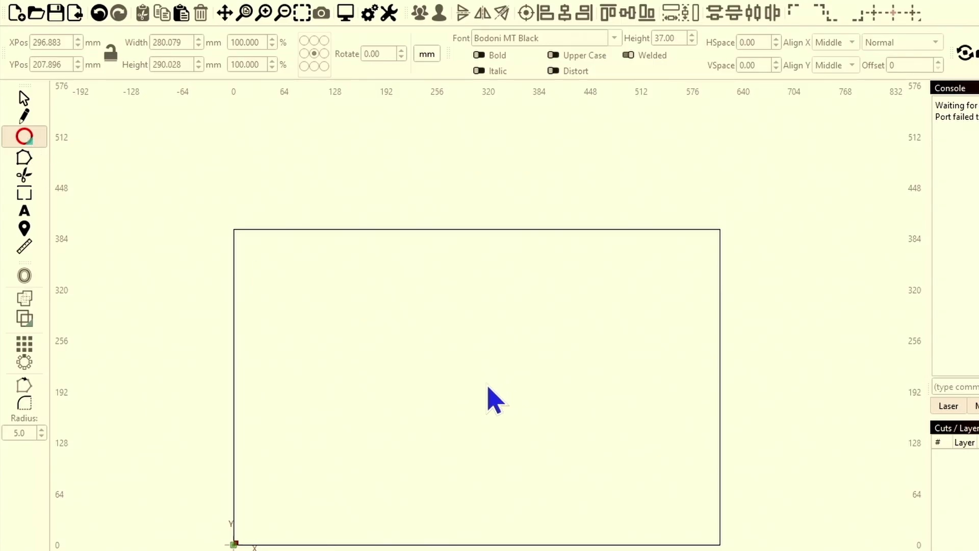
{"action": "left_click_drag", "start_coordinate": [487, 407], "coordinate": [492, 416]}
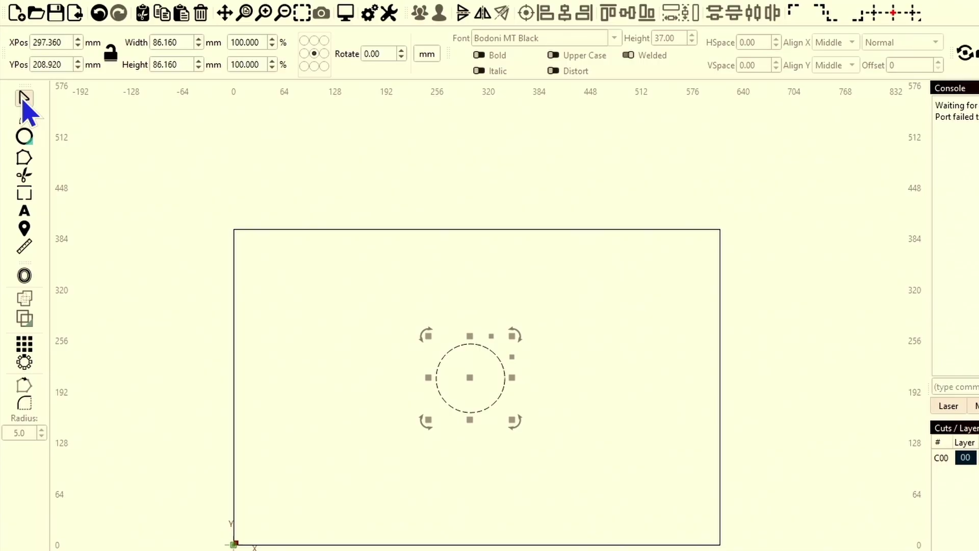
{"action": "left_click", "coordinate": [111, 55]}
{"action": "key", "text": "Tab"}
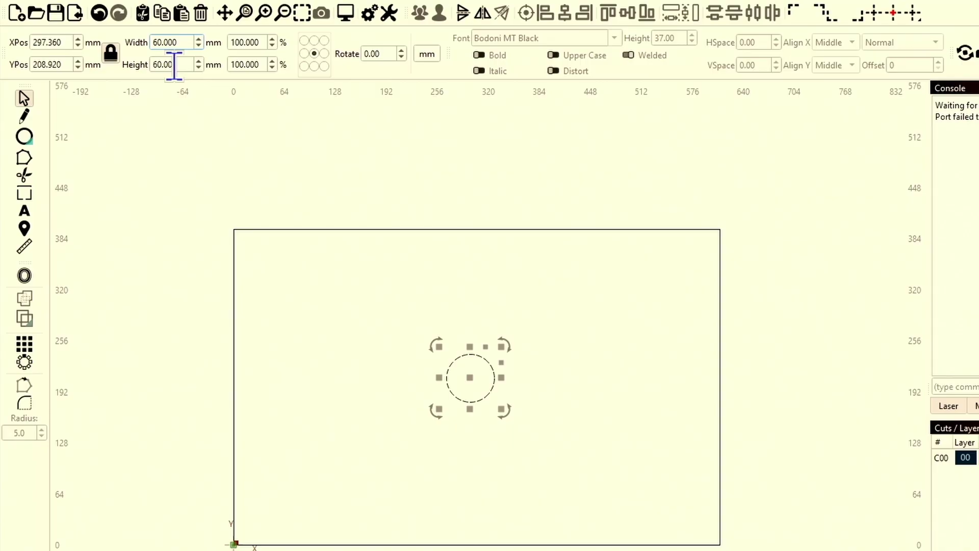
Offset the 60 mm circle 10 mm outward with round corners, producing an 80 mm ring.
{"action": "left_click", "coordinate": [33, 282]}
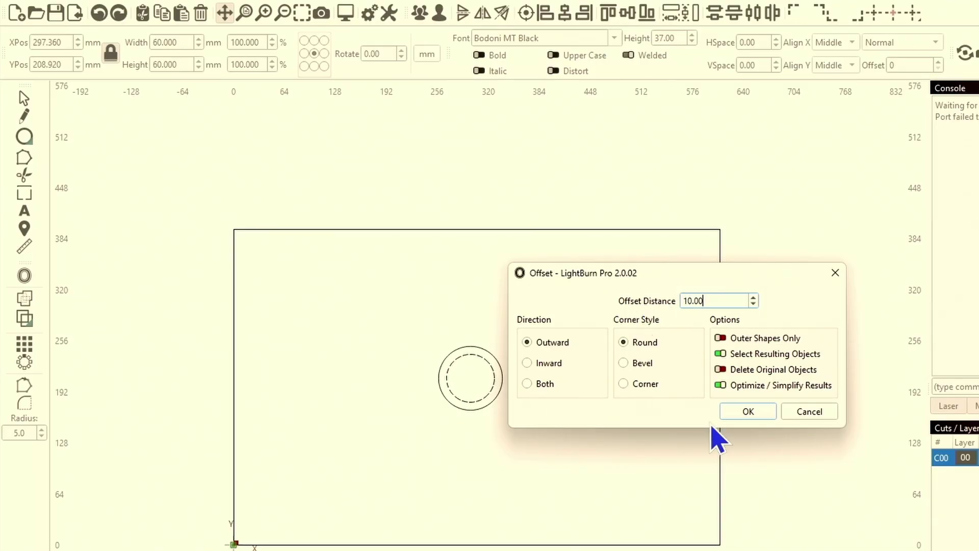
{"action": "left_click", "coordinate": [753, 414]}
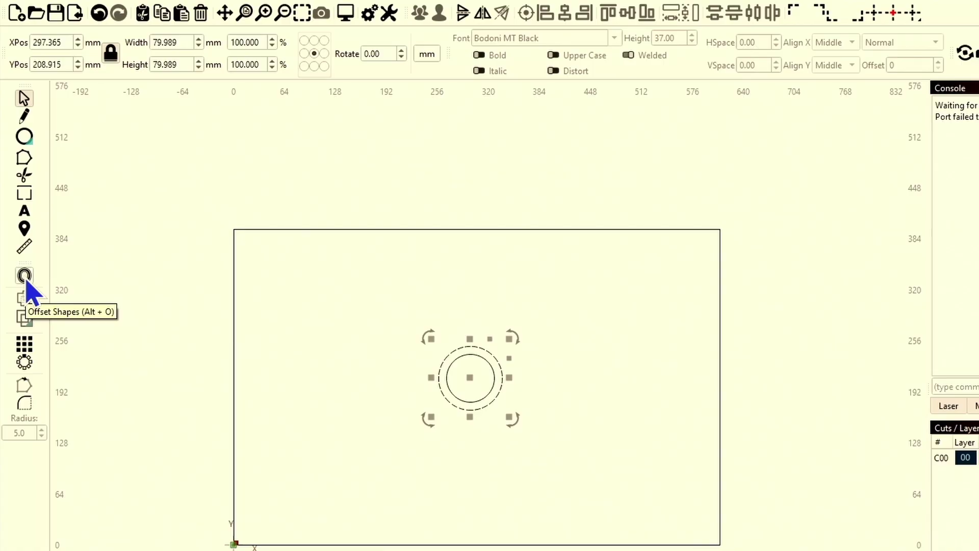
Repeat the 10 mm outward offset seven more times until the rings span about 280 mm.
{"action": "left_click", "coordinate": [24, 277]}
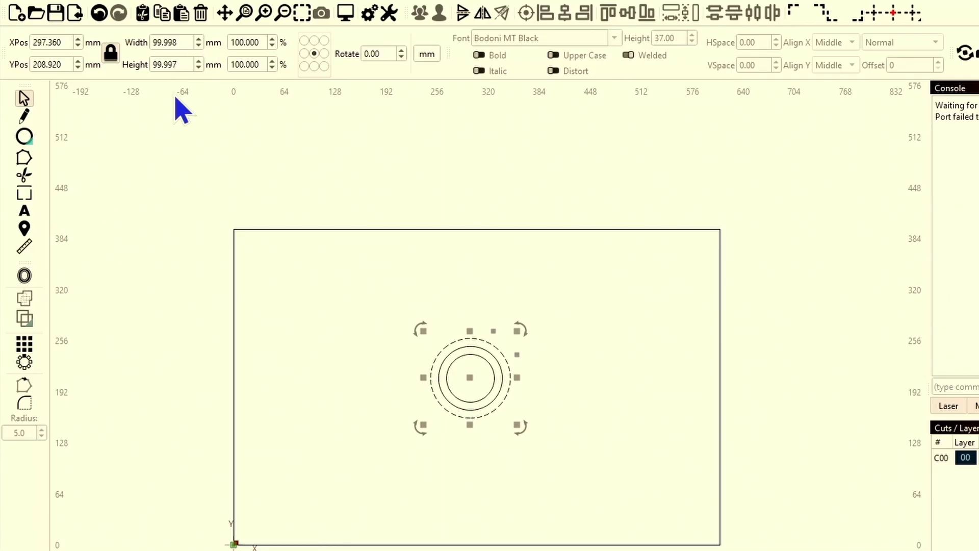
{"action": "left_click", "coordinate": [26, 279]}
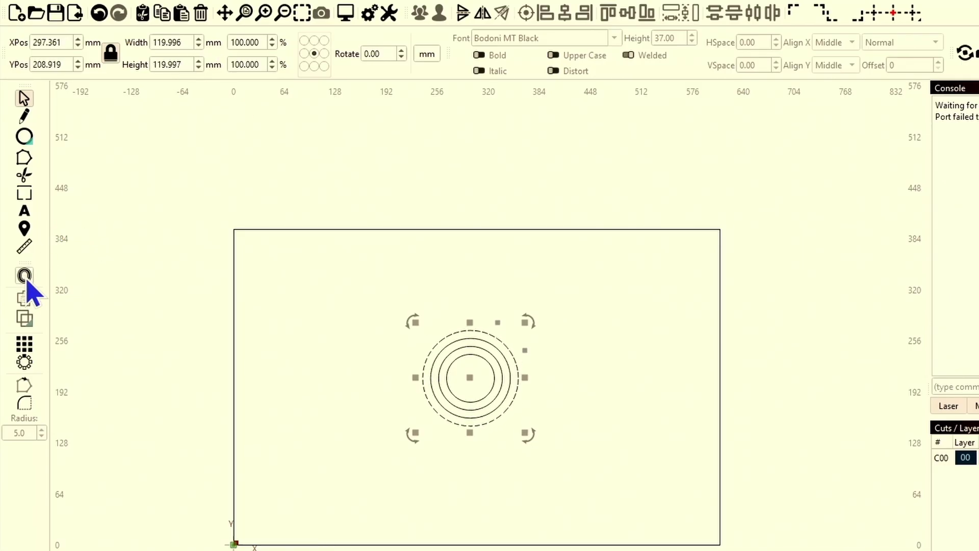
{"action": "left_click", "coordinate": [25, 279]}
{"action": "left_click", "coordinate": [25, 280]}
{"action": "left_click", "coordinate": [25, 279]}
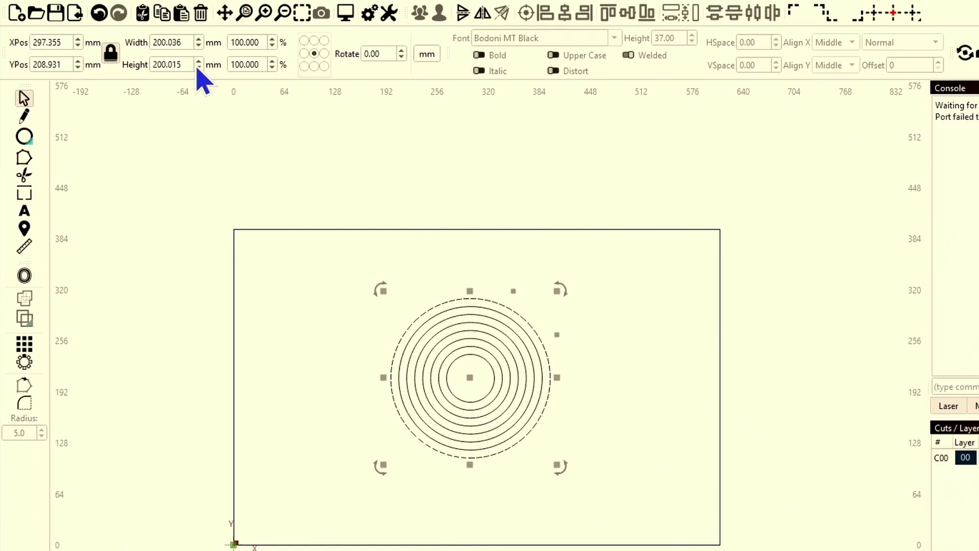
{"action": "left_click", "coordinate": [24, 275]}
{"action": "left_click", "coordinate": [24, 276]}
{"action": "left_click", "coordinate": [23, 276]}
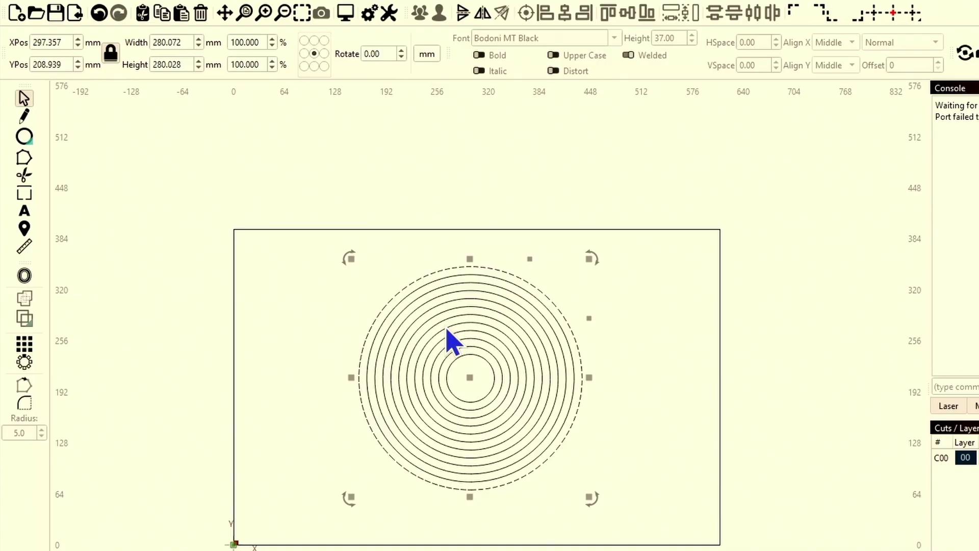
Add a vertical guide line aligned through the rings' centre at X 297.357 mm.
{"action": "left_click", "coordinate": [340, 307]}
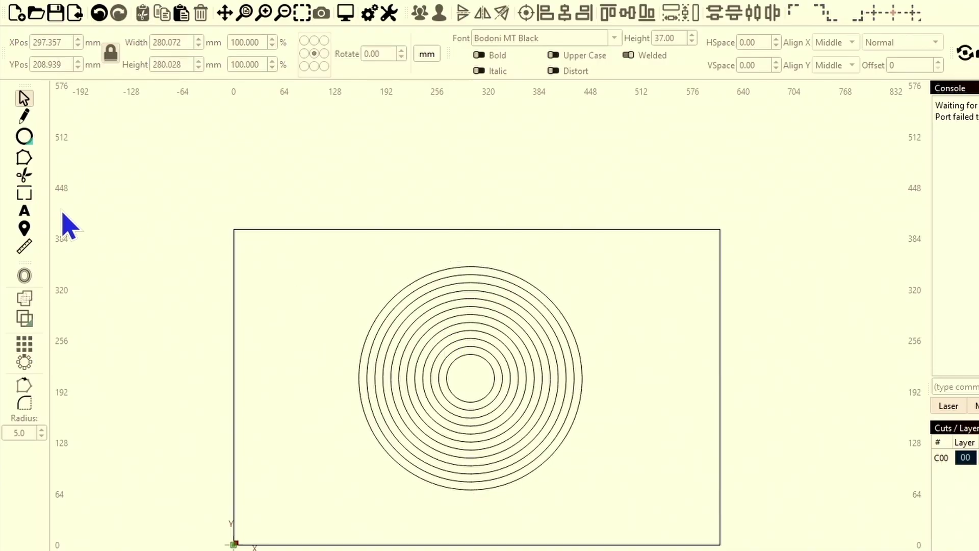
{"action": "left_click_drag", "start_coordinate": [54, 220], "coordinate": [473, 377]}
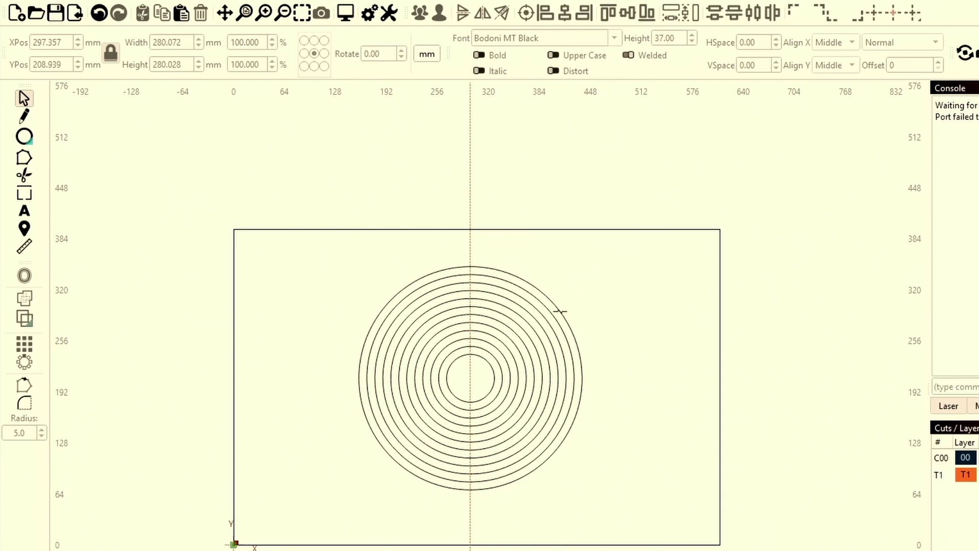
{"action": "left_click", "coordinate": [470, 209]}
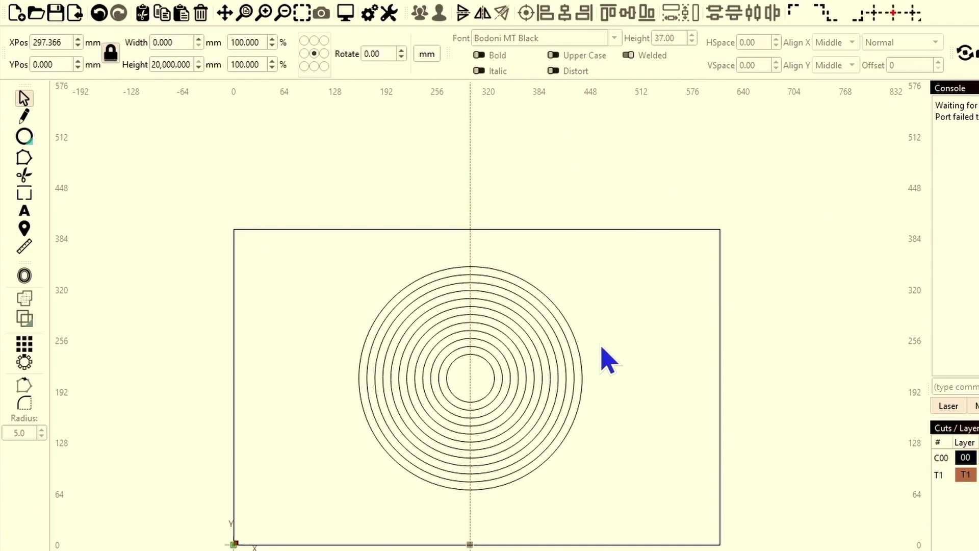
{"action": "left_click", "coordinate": [573, 339], "text": "shift"}
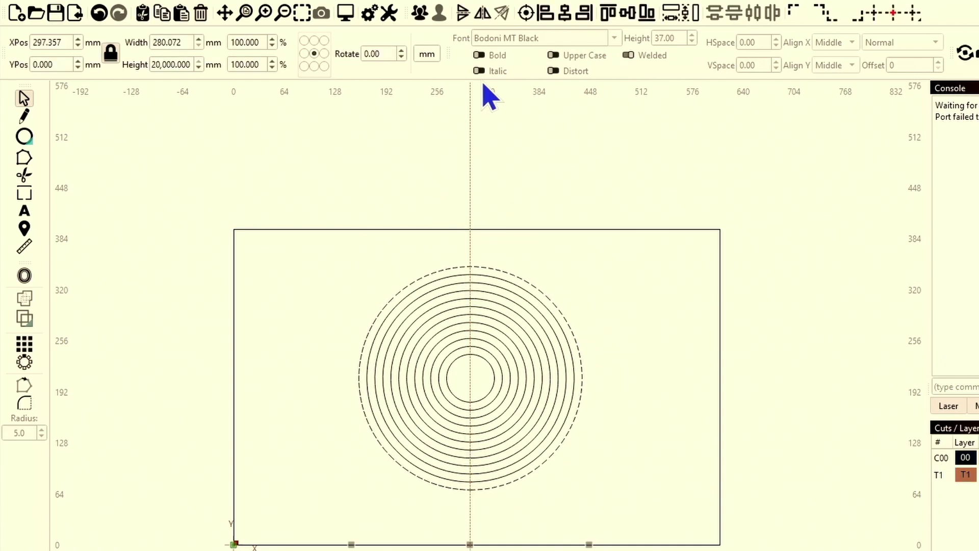
Trim away the right halves of the six outermost rings along the guide.
{"action": "left_click", "coordinate": [548, 148]}
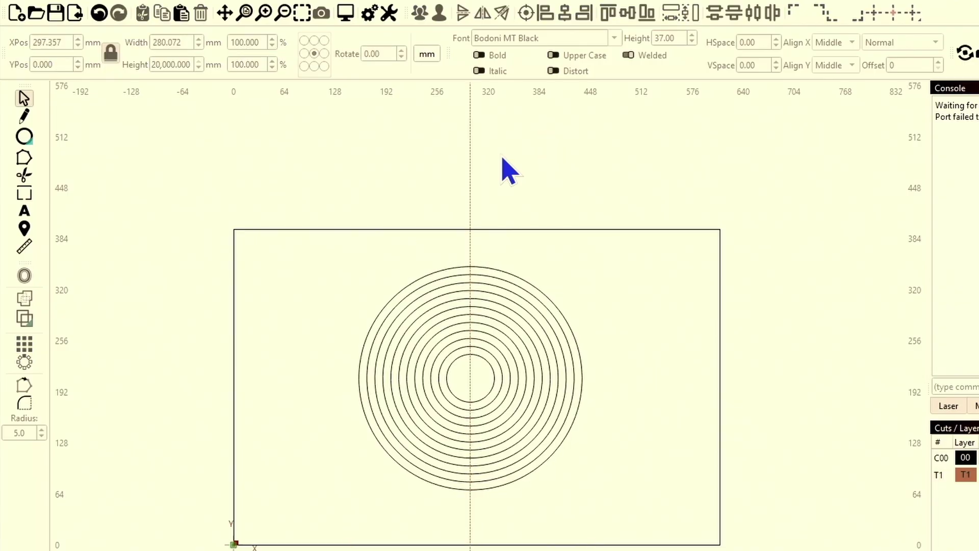
{"action": "left_click", "coordinate": [23, 179]}
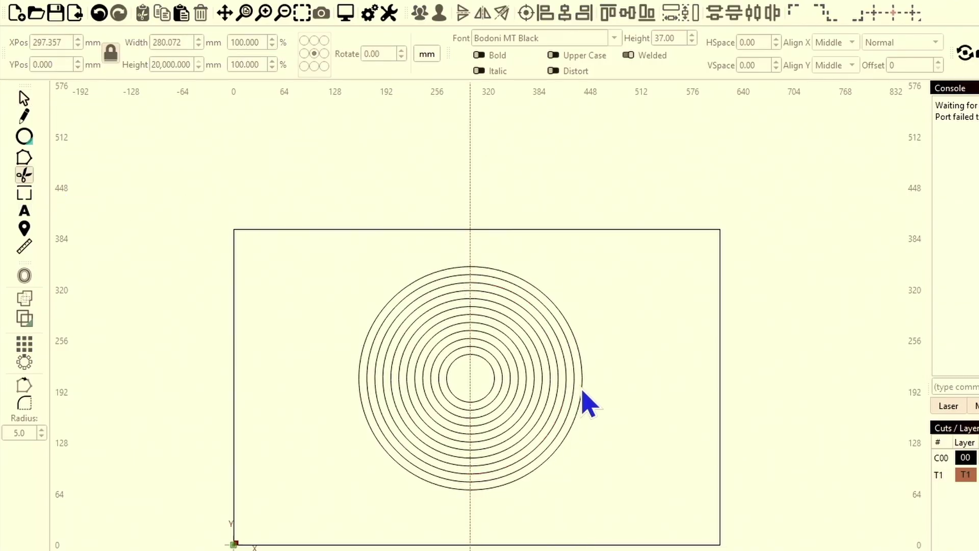
{"action": "left_click", "coordinate": [582, 390]}
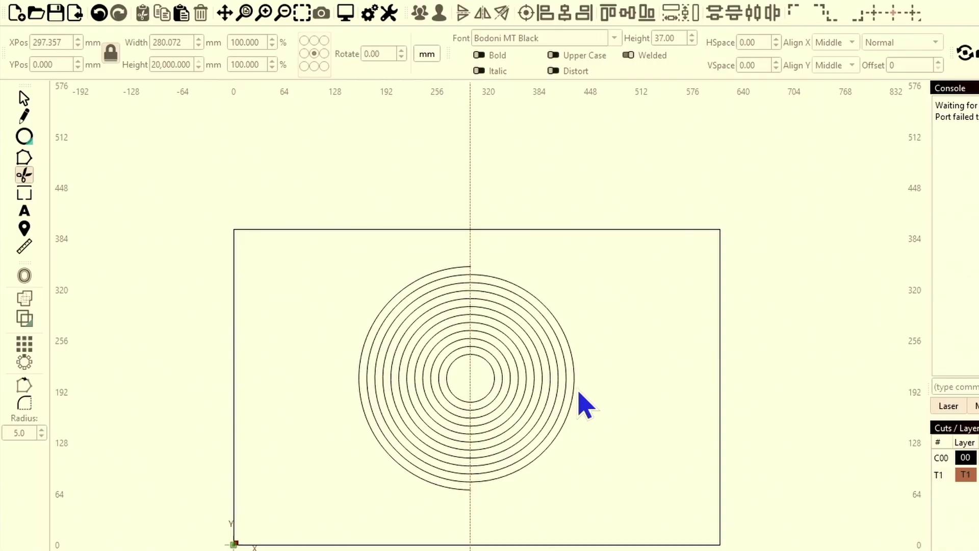
{"action": "left_click", "coordinate": [575, 390]}
{"action": "left_click", "coordinate": [566, 390]}
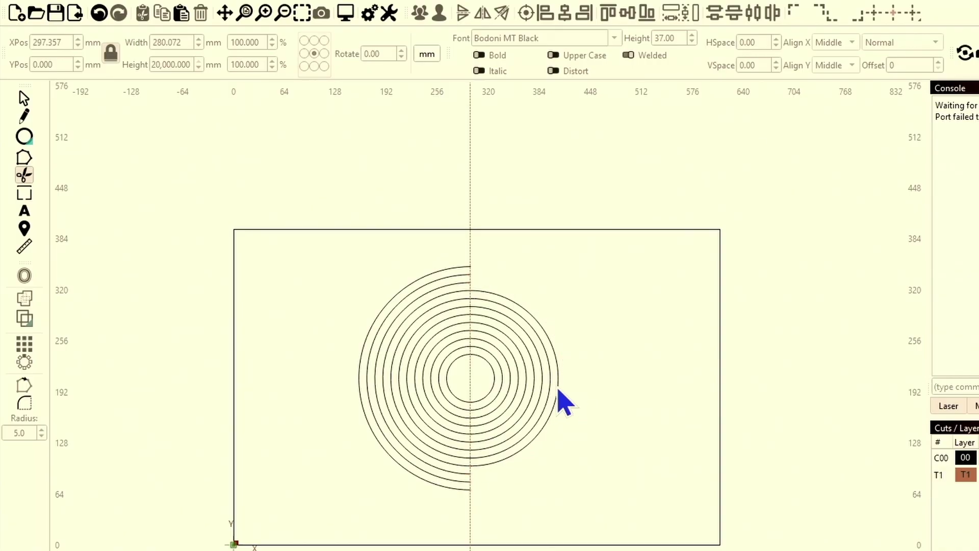
{"action": "left_click", "coordinate": [558, 388]}
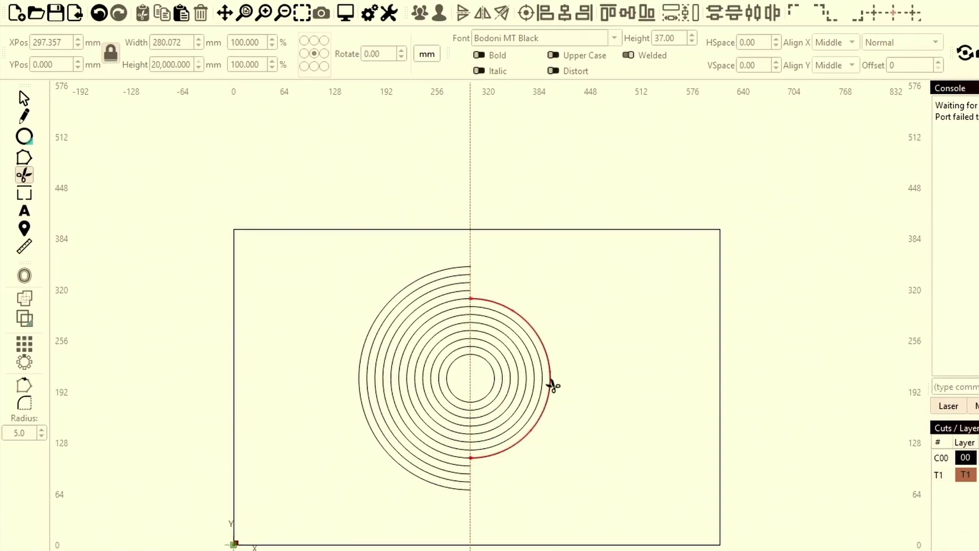
{"action": "left_click", "coordinate": [551, 388]}
{"action": "left_click", "coordinate": [545, 389]}
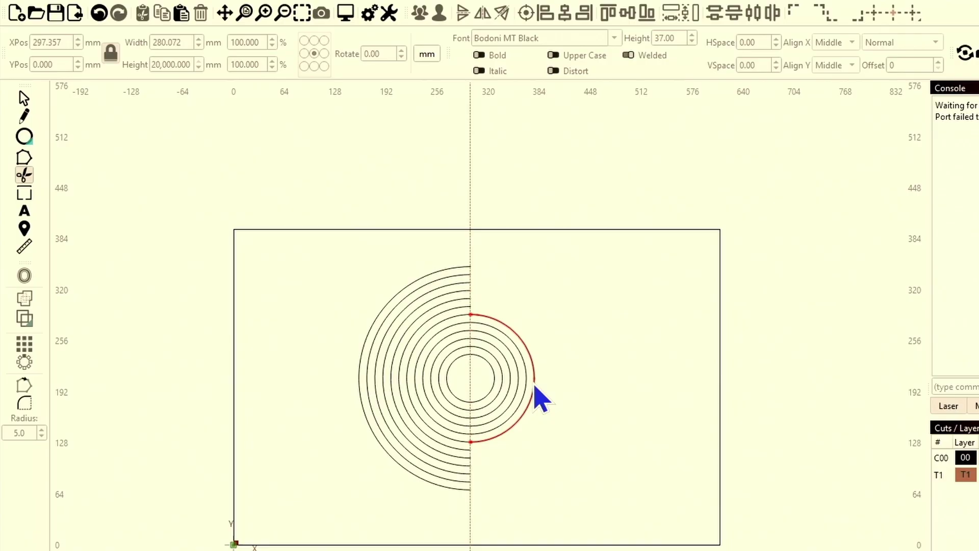
Trim the right halves of the six inner rings, then select the vertical guide line.
{"action": "left_click", "coordinate": [535, 383]}
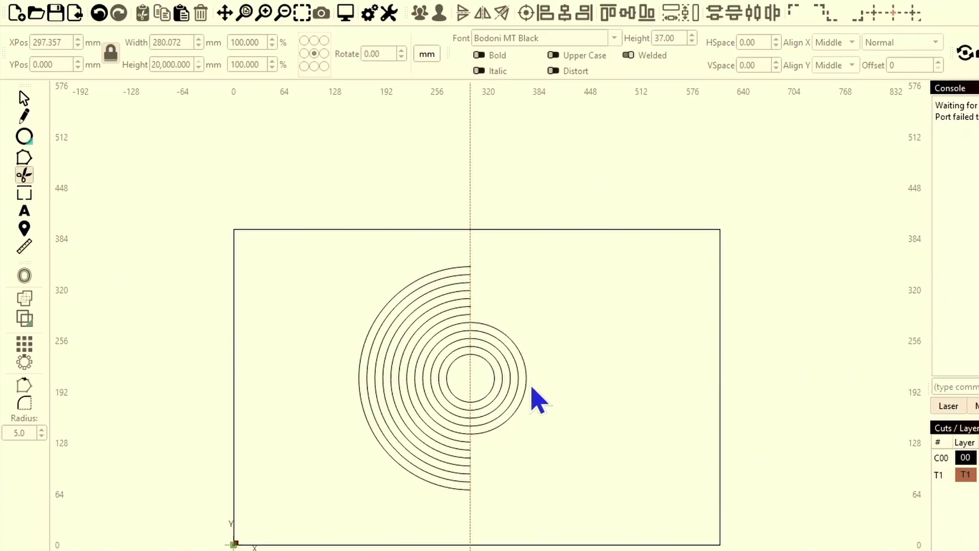
{"action": "left_click", "coordinate": [529, 386]}
{"action": "left_click", "coordinate": [520, 389]}
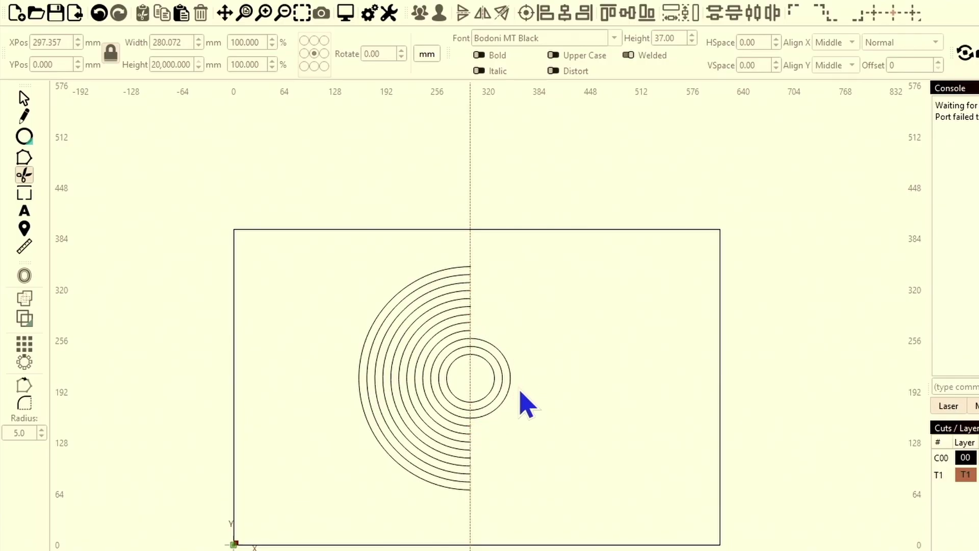
{"action": "left_click", "coordinate": [510, 387]}
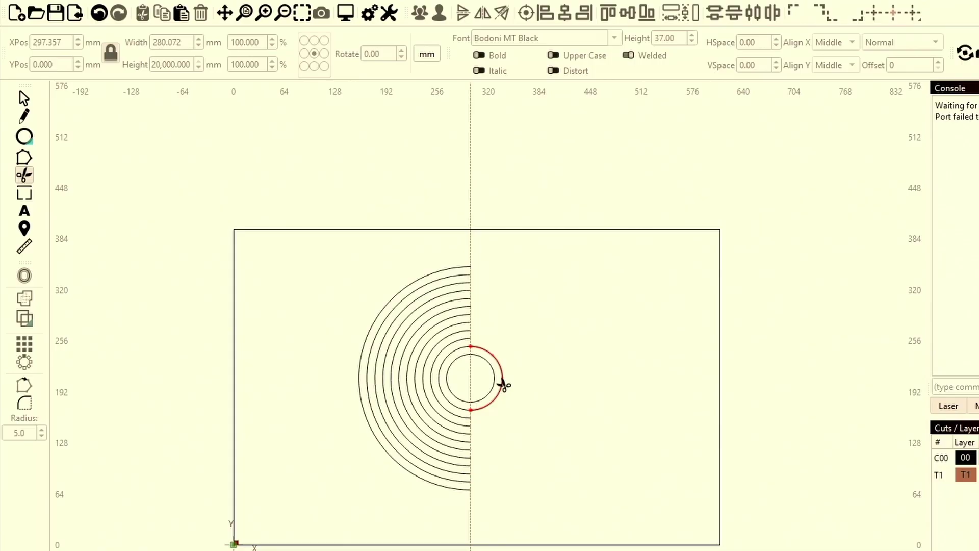
{"action": "left_click", "coordinate": [502, 387]}
{"action": "left_click", "coordinate": [496, 385]}
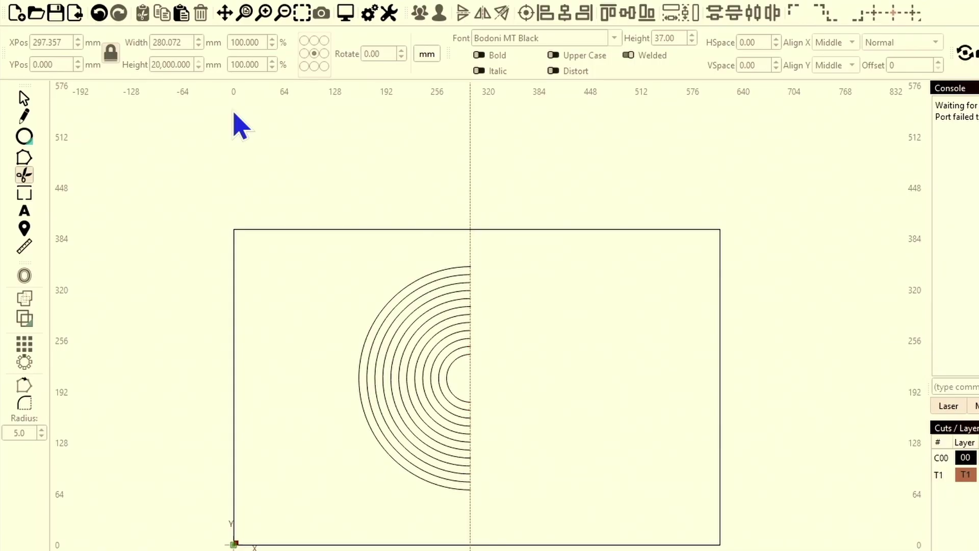
{"action": "left_click", "coordinate": [29, 102]}
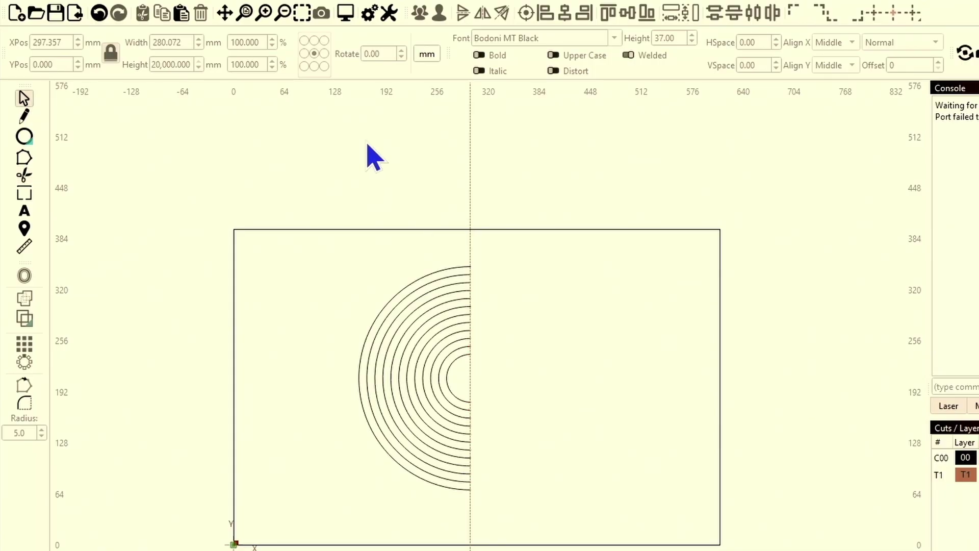
{"action": "left_click", "coordinate": [470, 161]}
Delete the guide line and group all the half-circle arcs.
{"action": "key", "text": "Delete"}
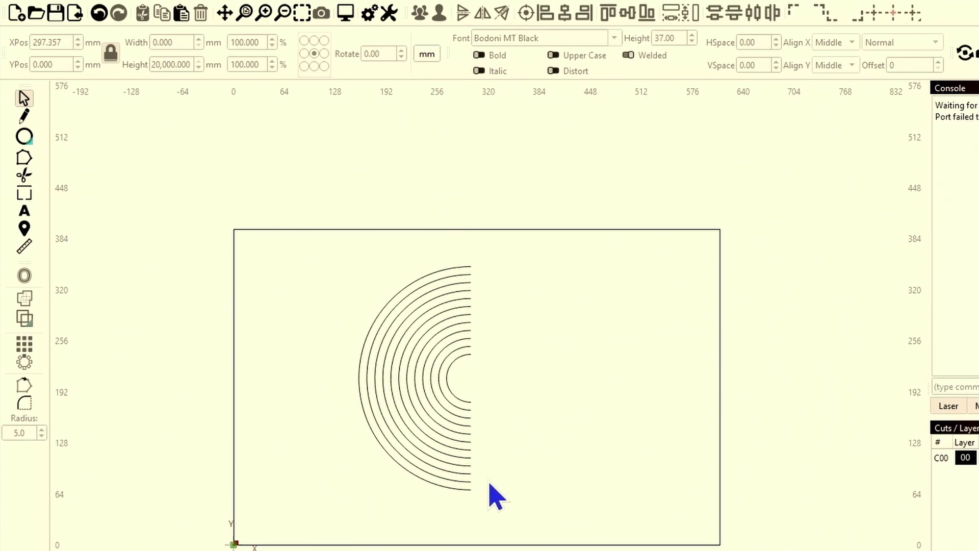
{"action": "left_click_drag", "start_coordinate": [503, 503], "coordinate": [327, 265]}
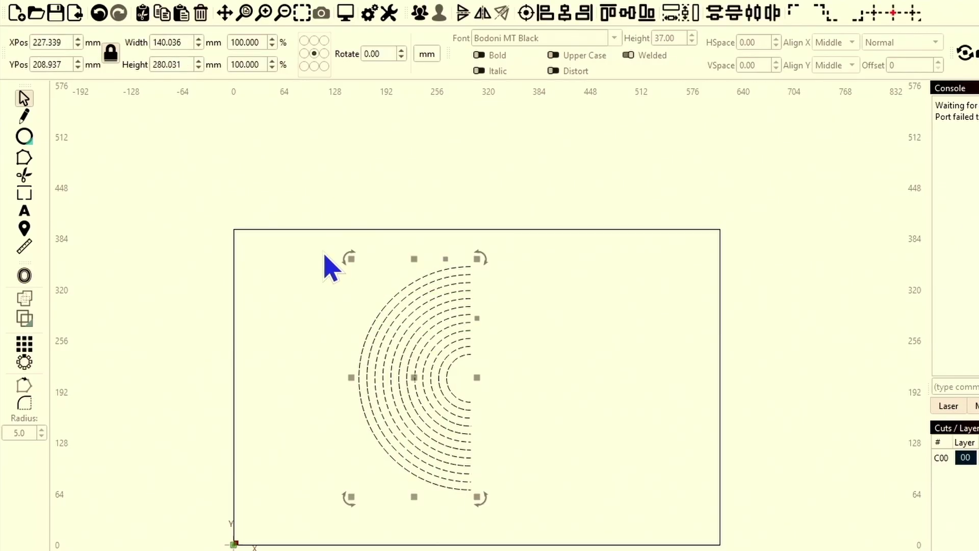
{"action": "left_click", "coordinate": [420, 14]}
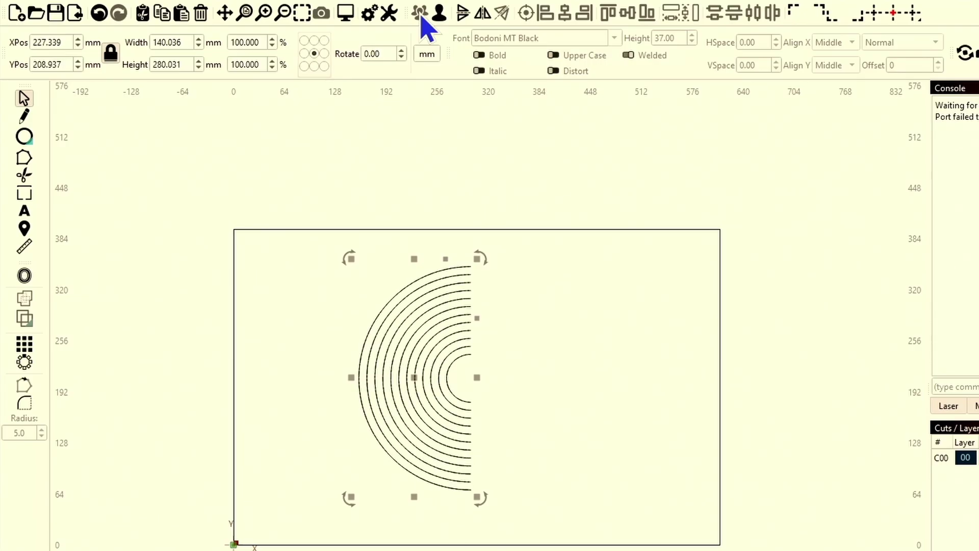
Create a horizontally mirrored copy of the arc group to the right at X 407.339 mm.
{"action": "left_click", "coordinate": [485, 23]}
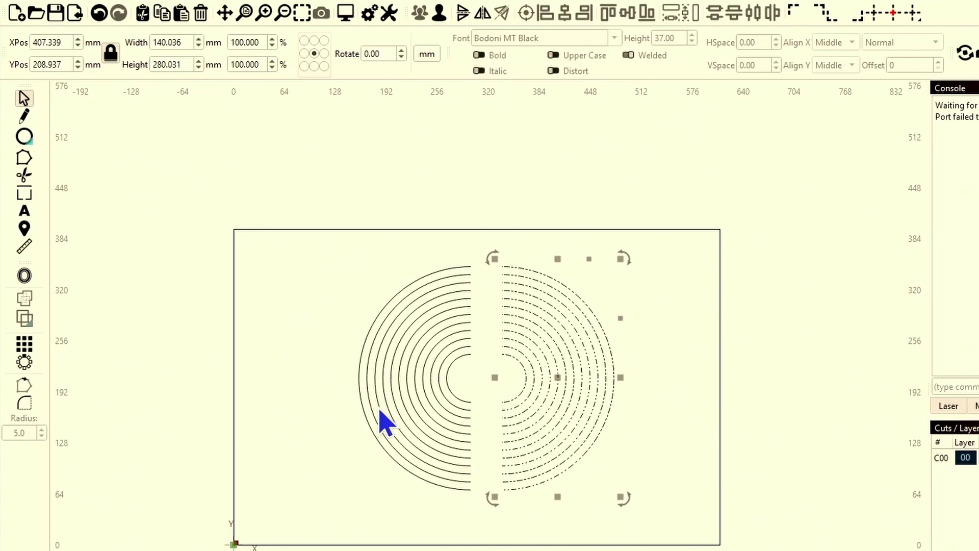
{"action": "scroll", "coordinate": [469, 397], "scroll_direction": "up", "scroll_amount": 5}
{"action": "left_click", "coordinate": [391, 357]}
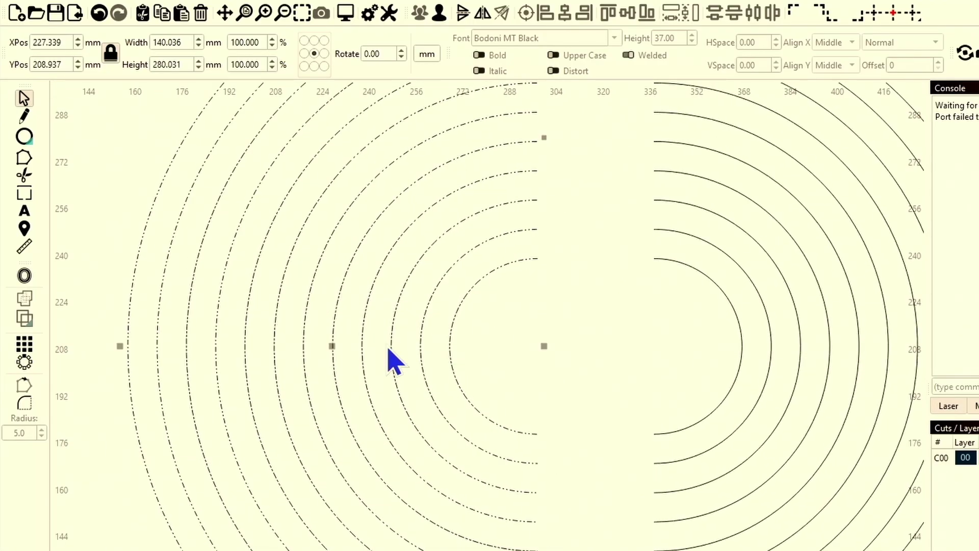
{"action": "scroll", "coordinate": [337, 347], "scroll_direction": "down", "scroll_amount": 1}
{"action": "scroll", "coordinate": [338, 349], "scroll_direction": "down", "scroll_amount": 2}
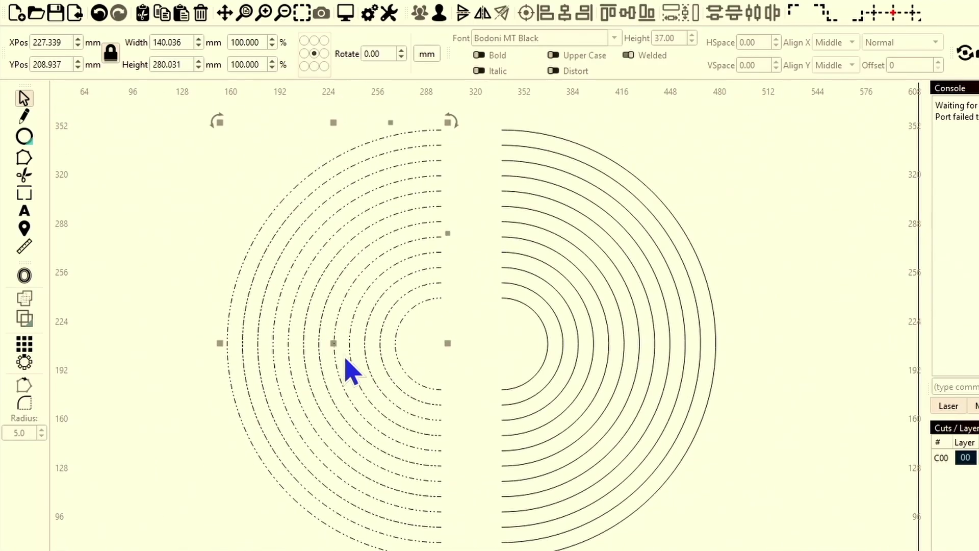
{"action": "left_click", "coordinate": [673, 351]}
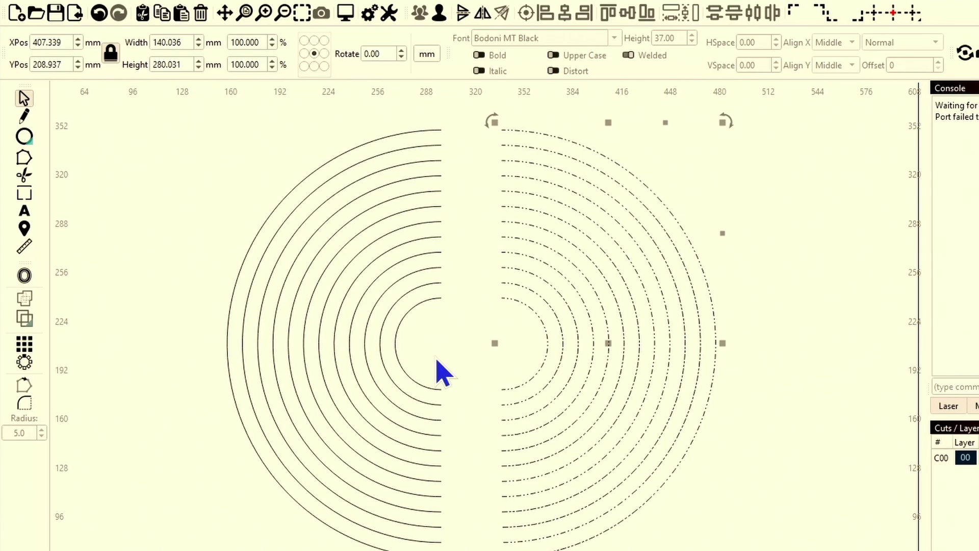
Select both arc groups and rejoin them into full 280 × 280 mm concentric rings.
{"action": "left_click_drag", "start_coordinate": [432, 351], "coordinate": [376, 329]}
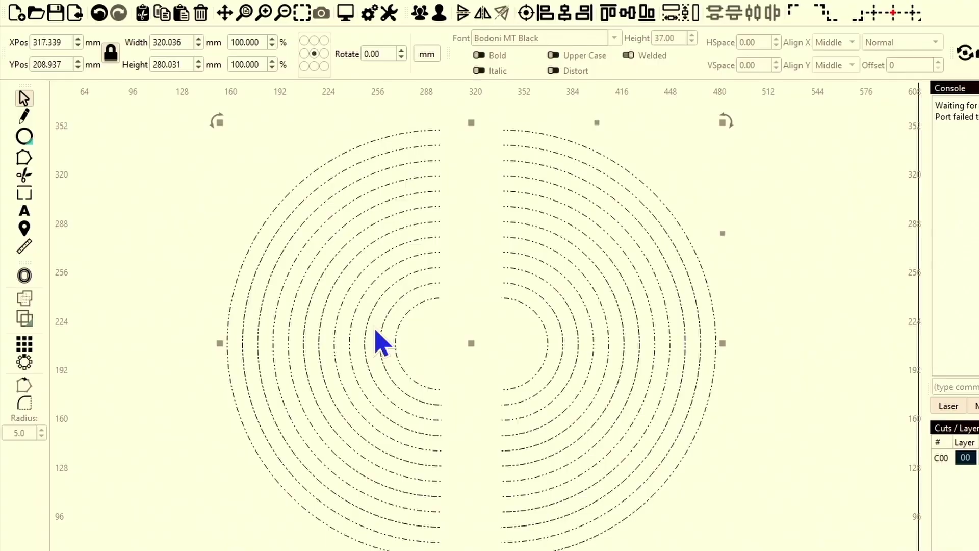
{"action": "key", "text": "ctrl+shift+Left"}
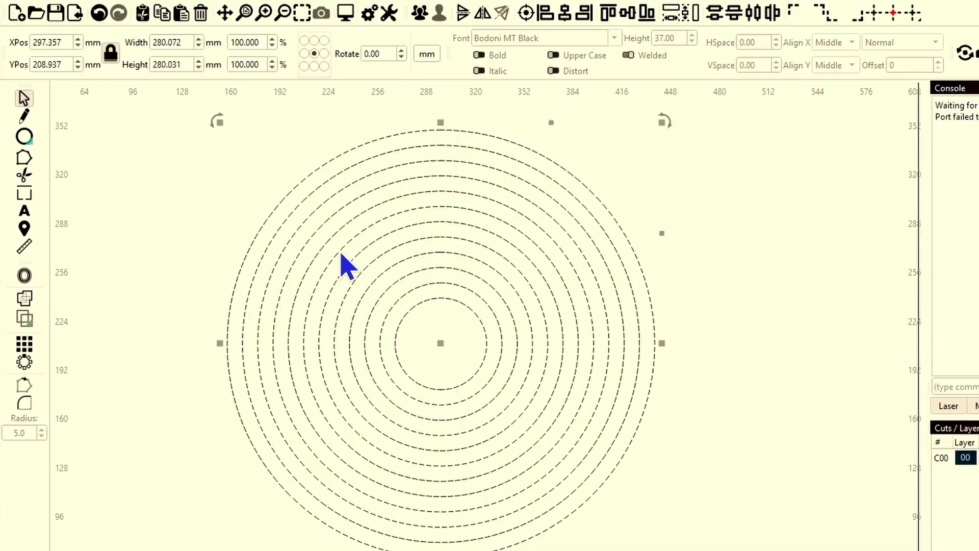
Restore the split and shift the right half-arcs so each meets the next left arc.
{"action": "key", "text": "ctrl+z"}
{"action": "key", "text": "ctrl+shift+z"}
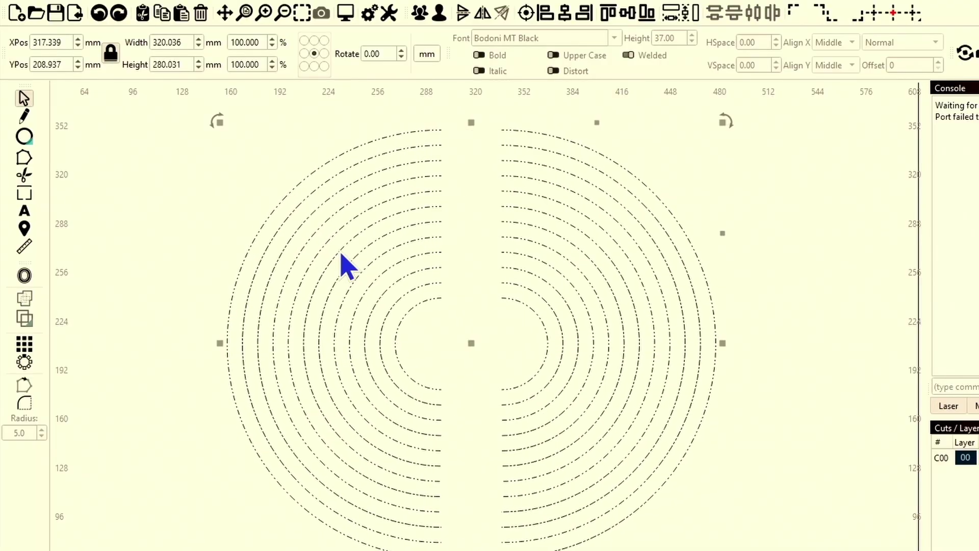
{"action": "scroll", "coordinate": [511, 156], "scroll_direction": "up", "scroll_amount": 2}
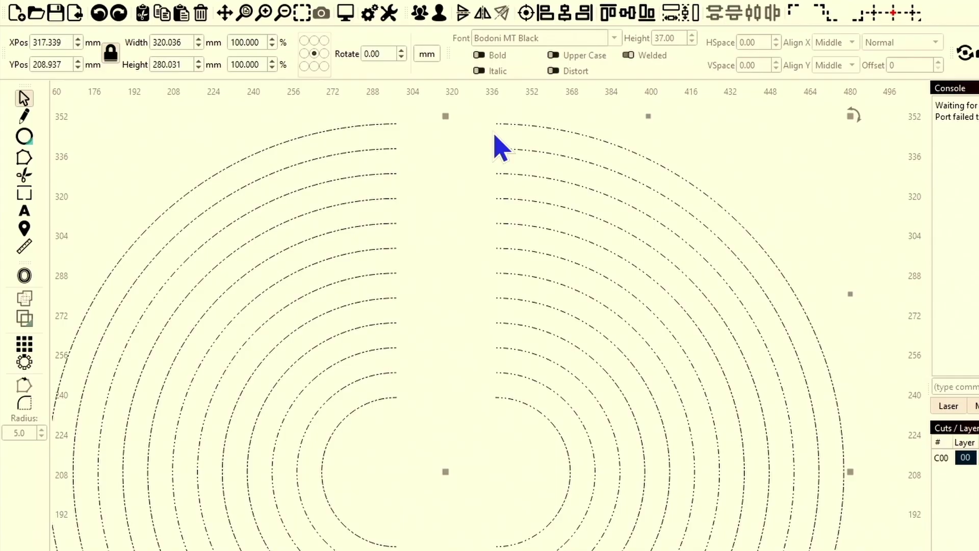
{"action": "key", "text": "Escape"}
{"action": "scroll", "coordinate": [495, 123], "scroll_direction": "up", "scroll_amount": 2}
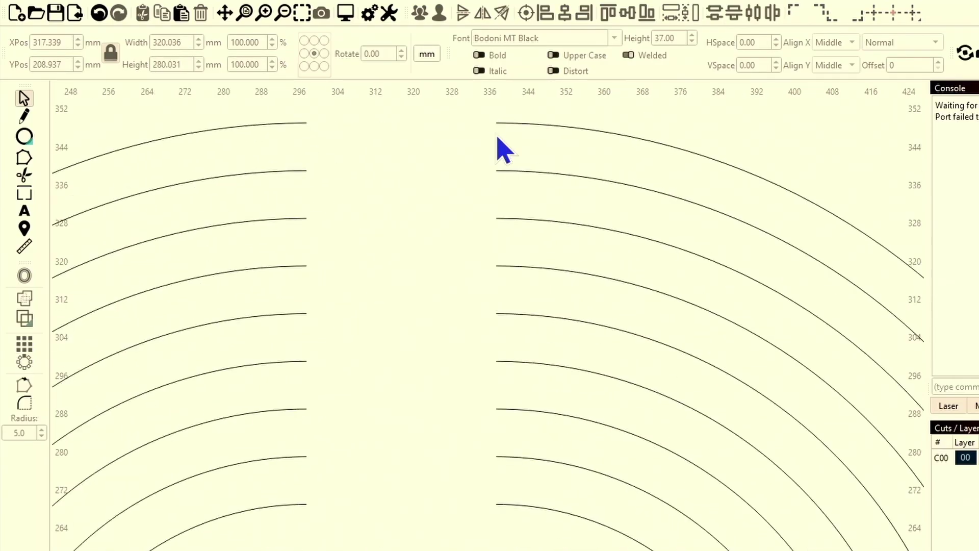
{"action": "left_click_drag", "start_coordinate": [496, 122], "coordinate": [304, 169]}
{"action": "scroll", "coordinate": [365, 254], "scroll_direction": "down", "scroll_amount": 5}
{"action": "left_click_drag", "start_coordinate": [349, 324], "coordinate": [358, 313]}
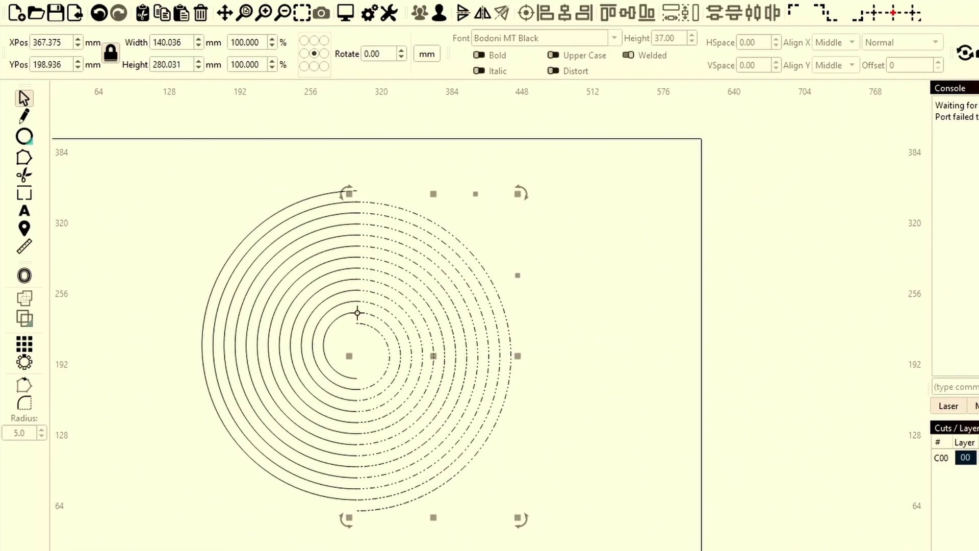
{"action": "left_click", "coordinate": [326, 357], "text": "shift"}
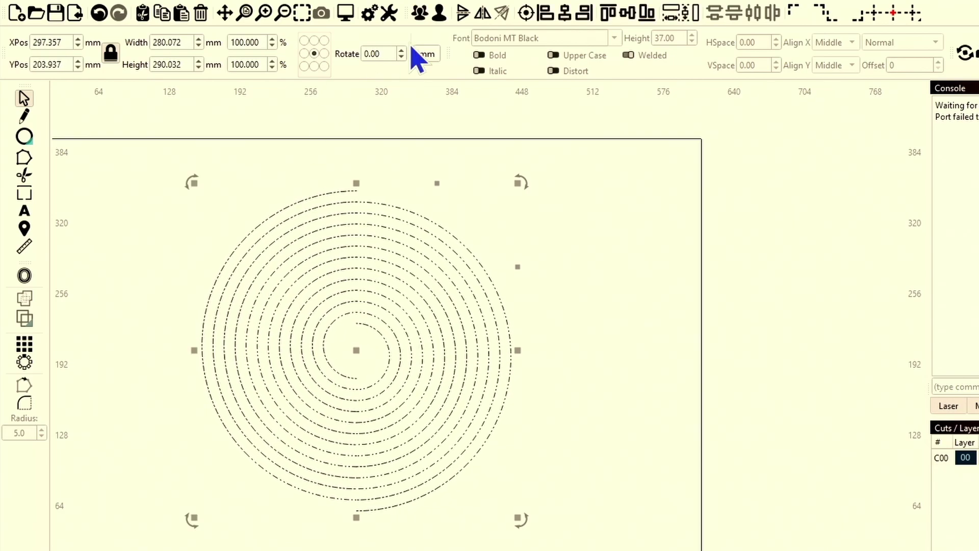
{"action": "left_click", "coordinate": [440, 16]}
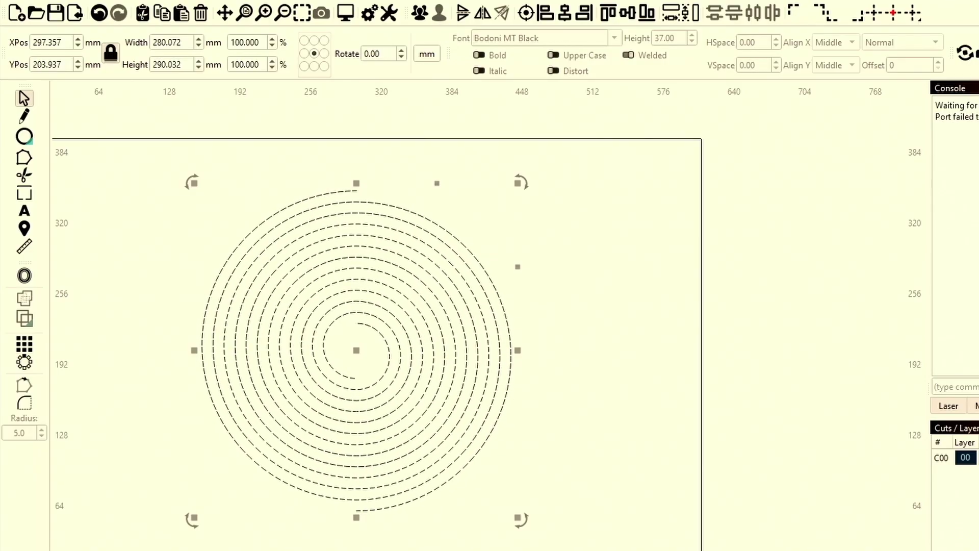
Select the whole spiral and nudge it left and up to X 292.357, Y 208.937 mm.
{"action": "key", "text": "Escape"}
{"action": "left_click_drag", "start_coordinate": [393, 546], "coordinate": [341, 515]}
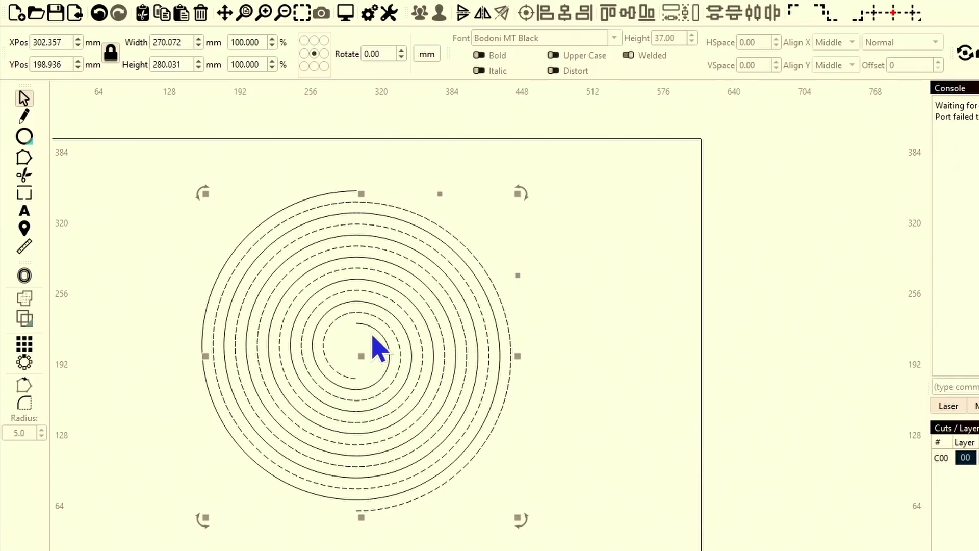
{"action": "key", "text": "Left"}
{"action": "key", "text": "Up"}
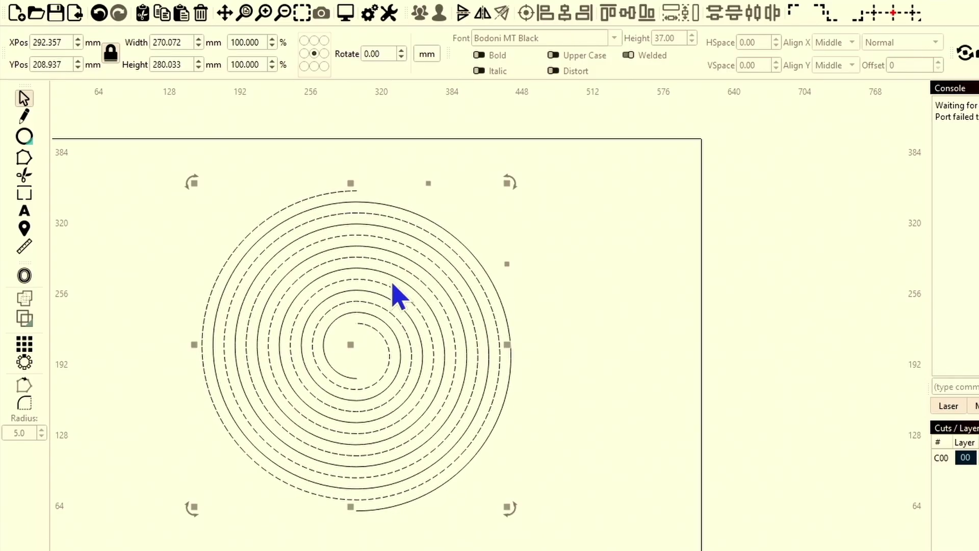
{"action": "scroll", "coordinate": [367, 376], "scroll_direction": "up", "scroll_amount": 4}
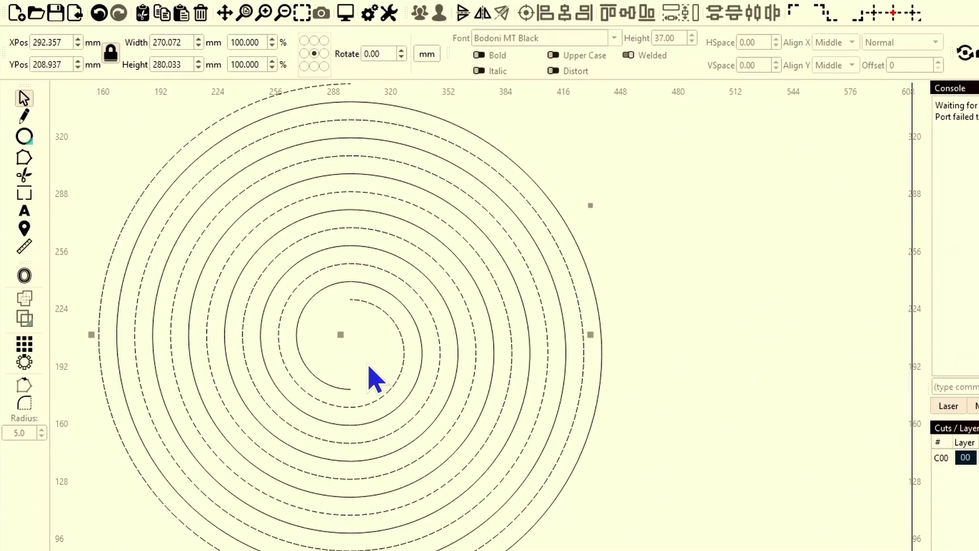
{"action": "left_click", "coordinate": [357, 376]}
{"action": "scroll", "coordinate": [383, 388], "scroll_direction": "down", "scroll_amount": 4}
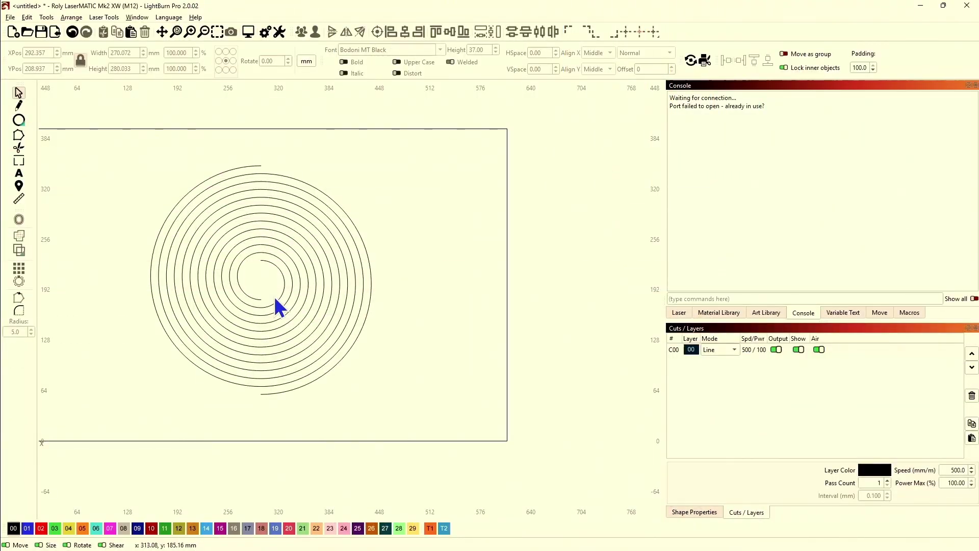
Undo the spiral, trim and offset edits until only the original 60 × 60 mm circle remains.
{"action": "left_click_drag", "start_coordinate": [297, 406], "coordinate": [172, 271]}
{"action": "left_click", "coordinate": [166, 27]}
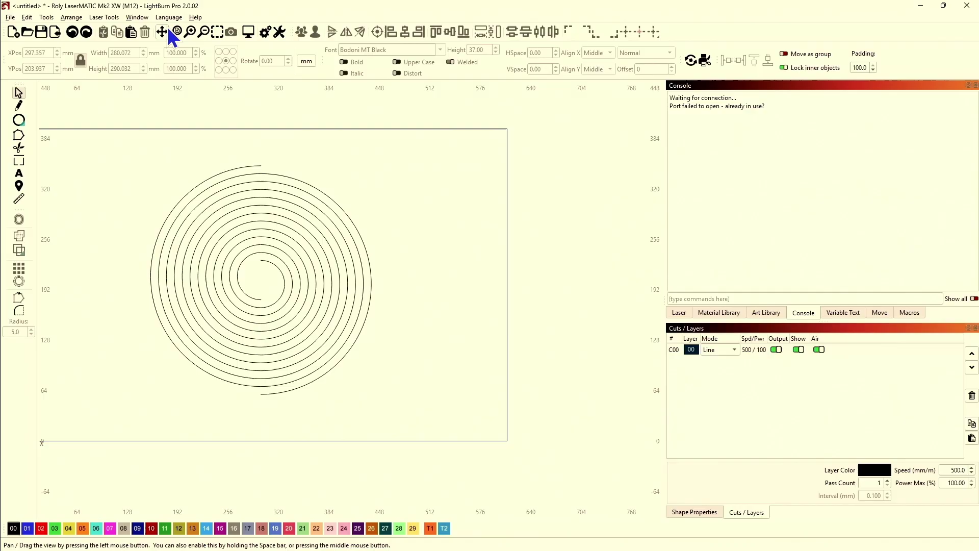
{"action": "key", "text": "ctrl+z"}
{"action": "key", "text": "ctrl+z"}
{"action": "key", "text": "ctrl+z"}
{"action": "key", "text": "ctrl+z"}
{"action": "key", "text": "ctrl+z"}
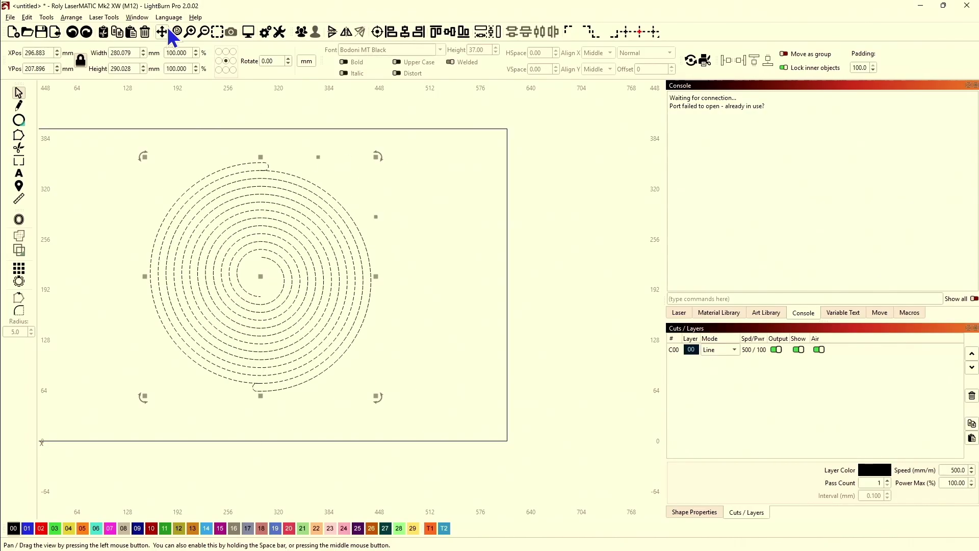
{"action": "key", "text": "ctrl+z"}
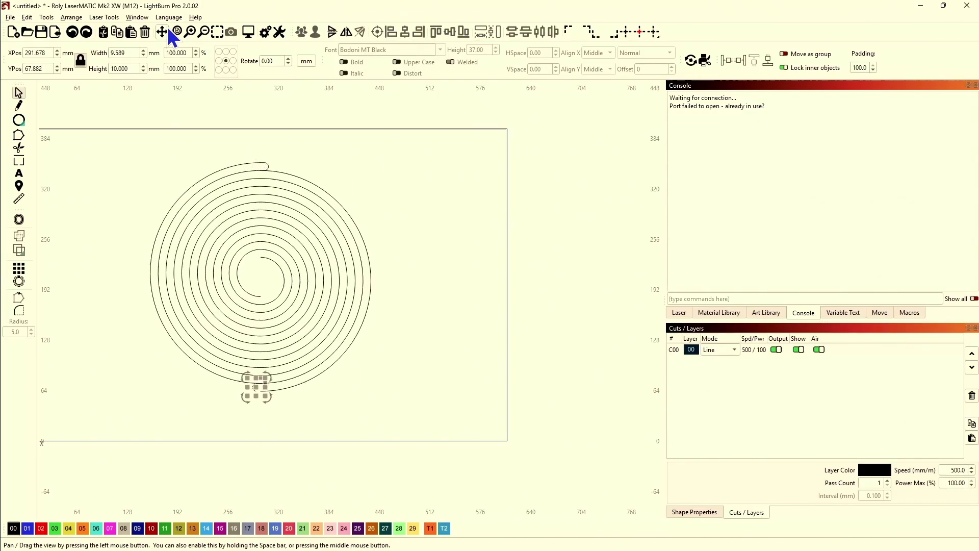
{"action": "left_click", "coordinate": [86, 34]}
{"action": "left_click", "coordinate": [85, 35]}
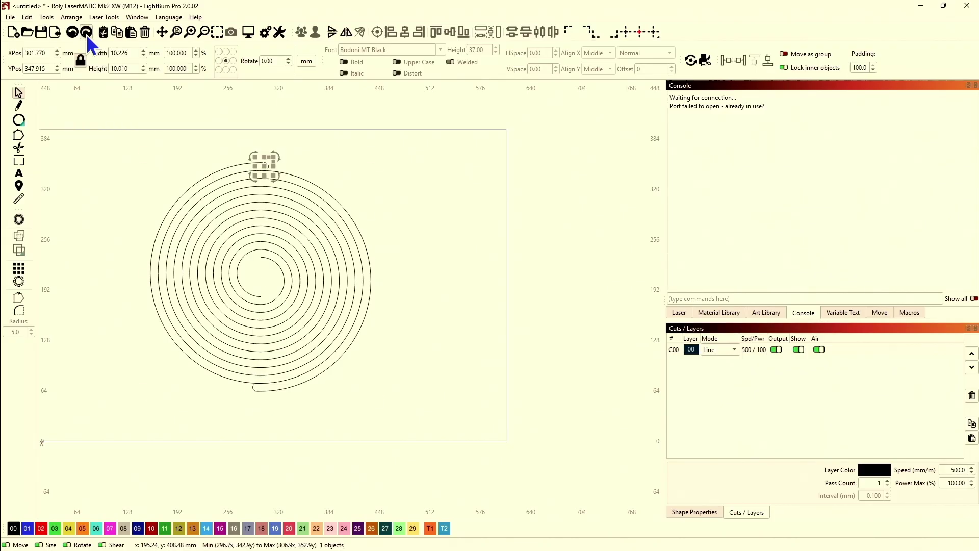
{"action": "left_click", "coordinate": [86, 35]}
{"action": "left_click", "coordinate": [86, 35]}
{"action": "left_click", "coordinate": [86, 34]}
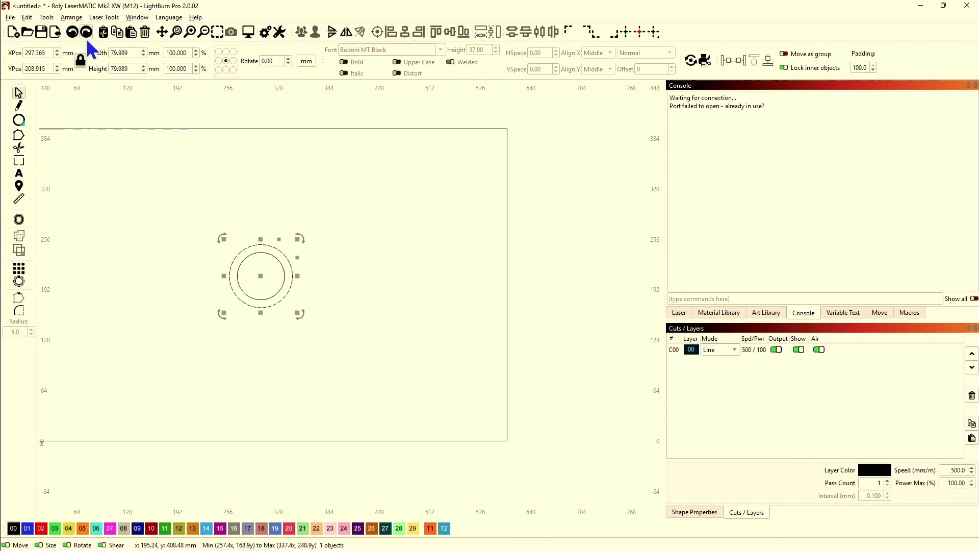
{"action": "key", "text": "ctrl+z"}
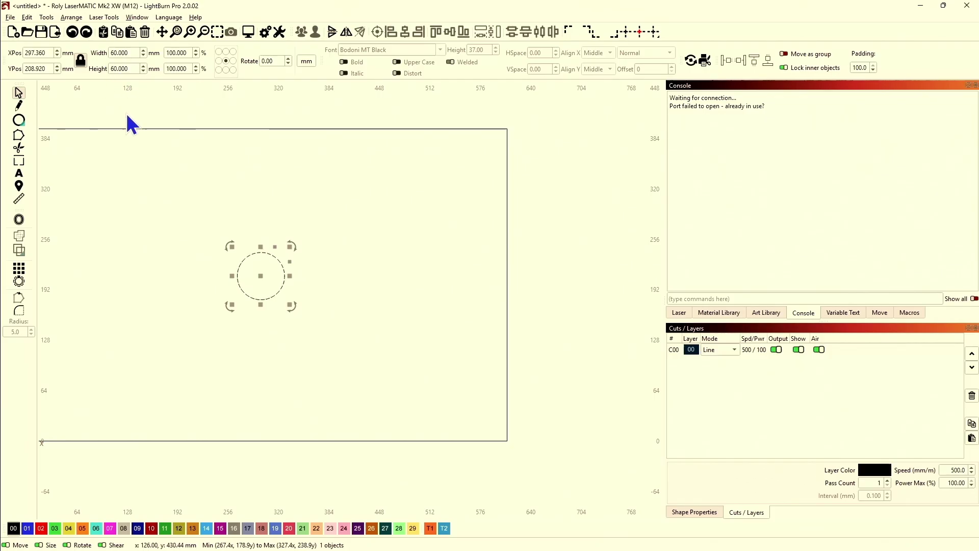
Regenerate round 10 mm outward offset rings around the 60 mm circle until they span 280 mm.
{"action": "left_click", "coordinate": [17, 223]}
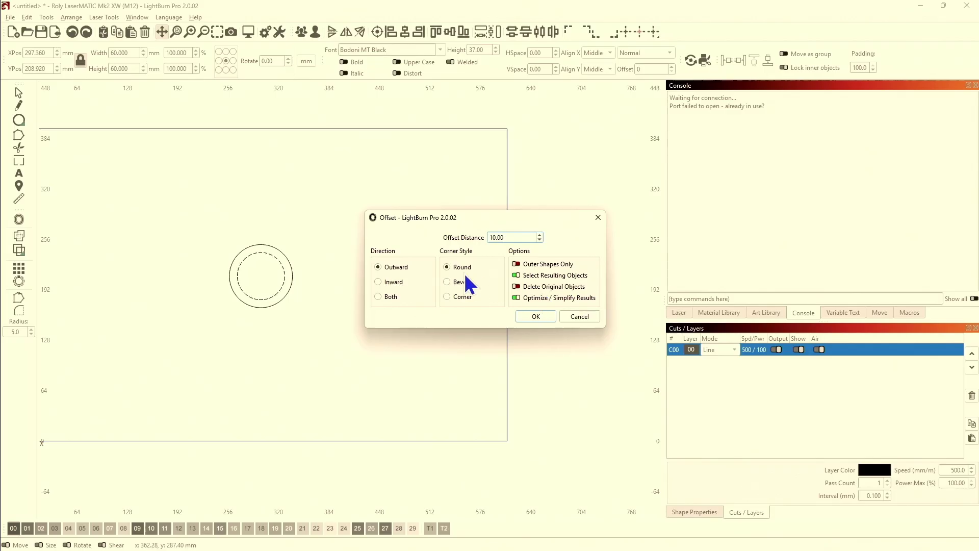
{"action": "left_click", "coordinate": [536, 318]}
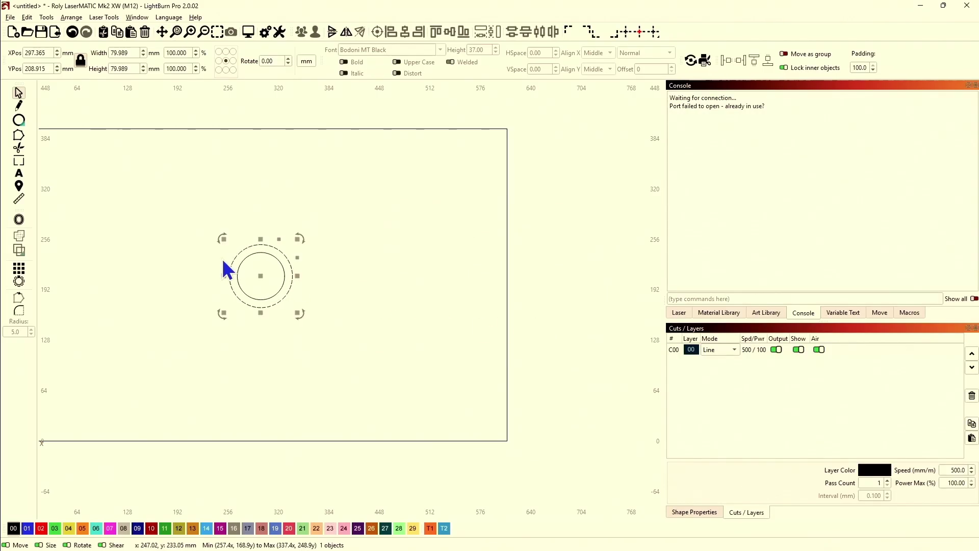
{"action": "left_click", "coordinate": [19, 219]}
{"action": "left_click", "coordinate": [19, 219]}
{"action": "left_click", "coordinate": [19, 219]}
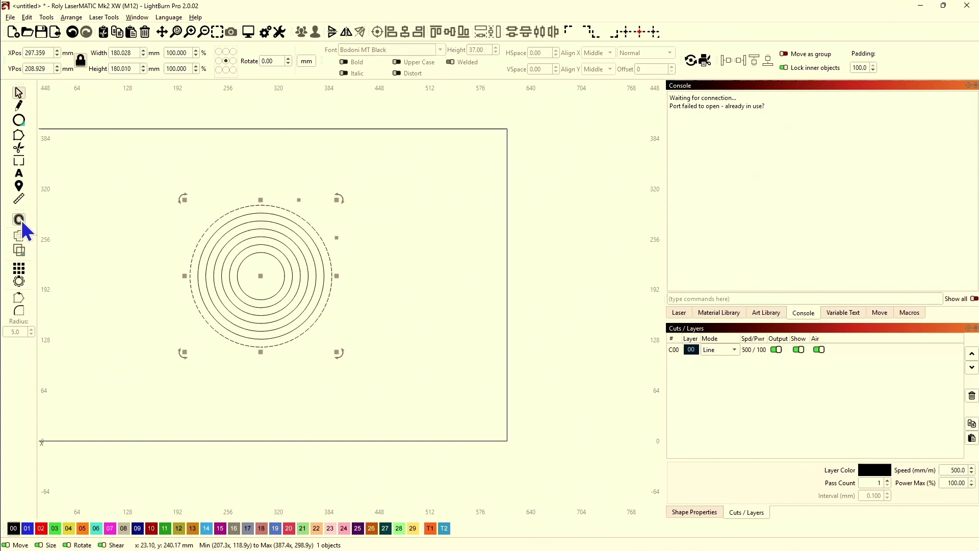
{"action": "left_click", "coordinate": [18, 219]}
{"action": "left_click", "coordinate": [19, 219]}
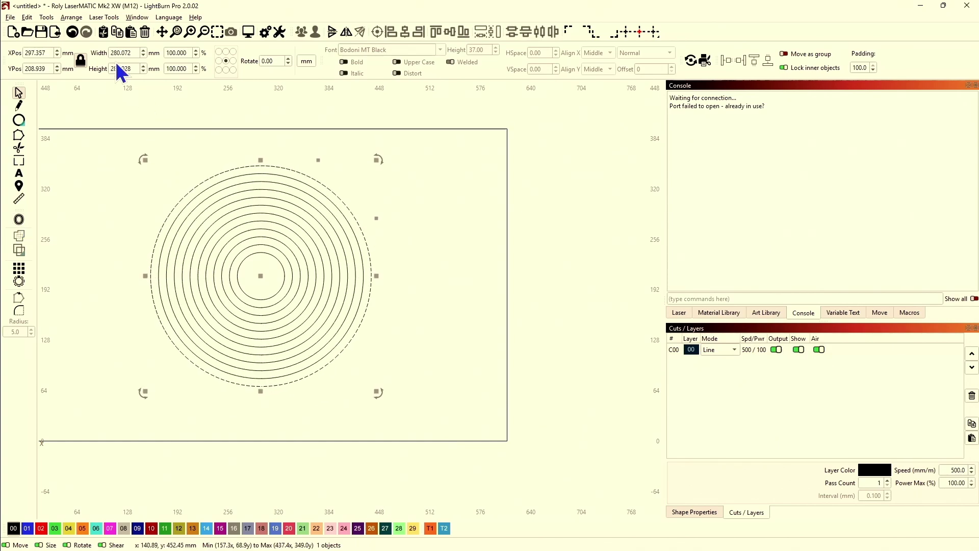
{"action": "left_click", "coordinate": [43, 156]}
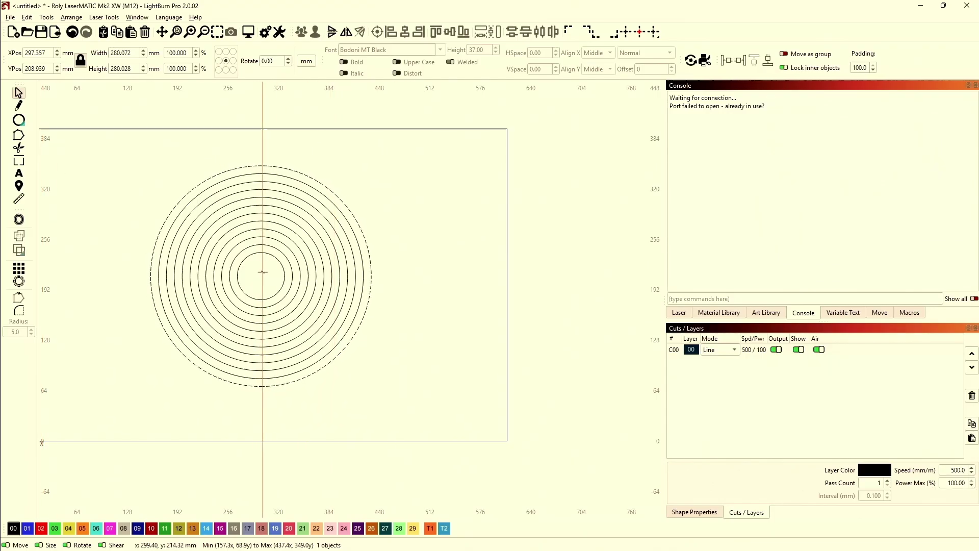
Place a vertical cutting line and centre it on the concentric circles.
{"action": "left_click", "coordinate": [434, 309]}
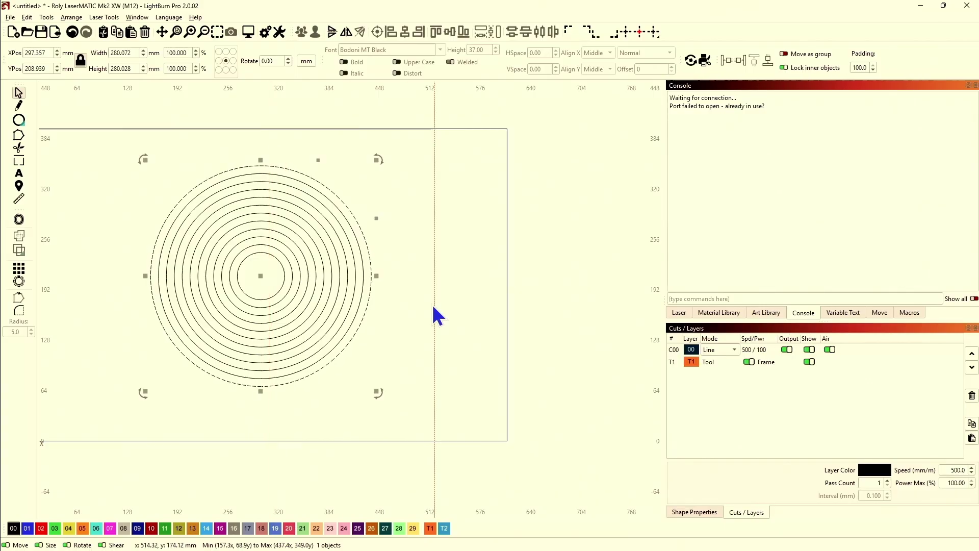
{"action": "left_click", "coordinate": [353, 214], "text": "shift"}
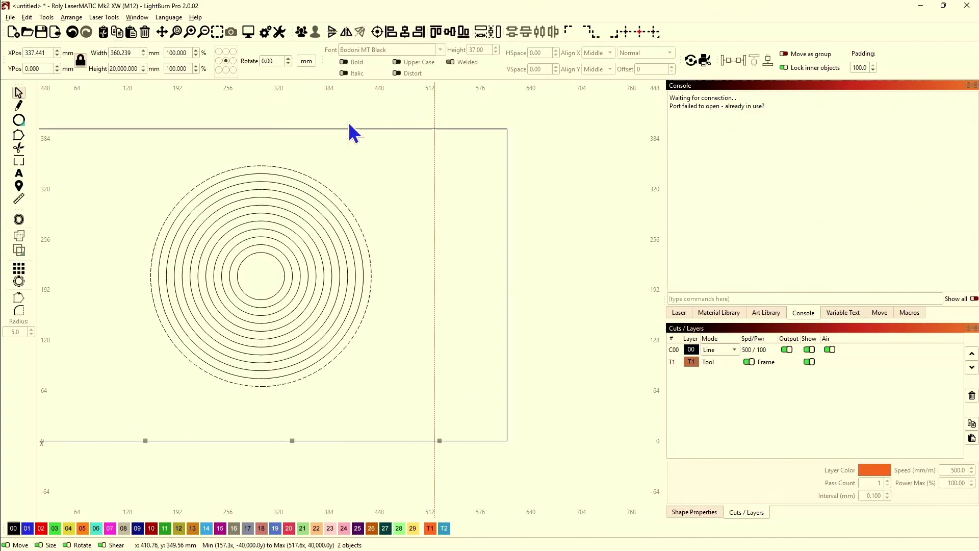
{"action": "left_click", "coordinate": [417, 32]}
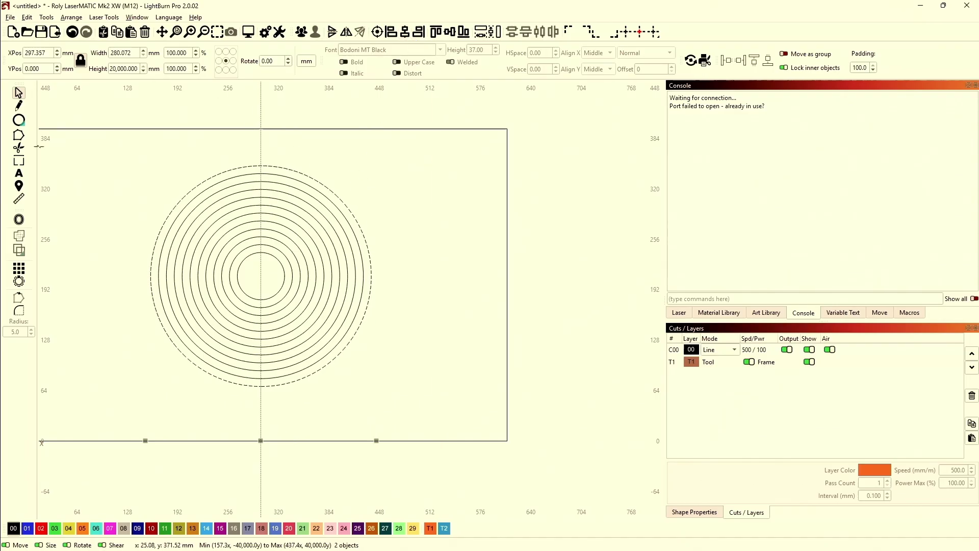
Trim away the right half of every circle, from outermost to innermost.
{"action": "left_click", "coordinate": [369, 255]}
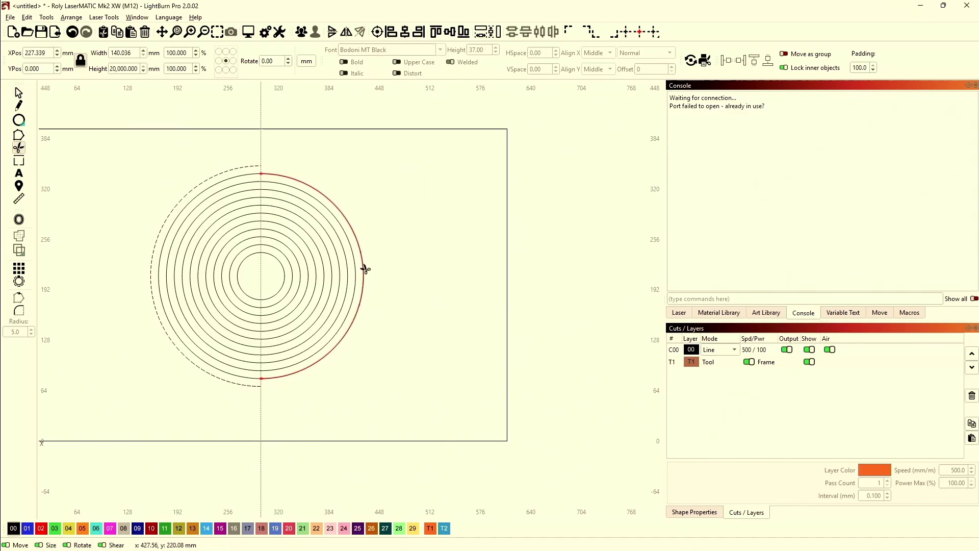
{"action": "left_click", "coordinate": [363, 271]}
{"action": "left_click", "coordinate": [356, 273]}
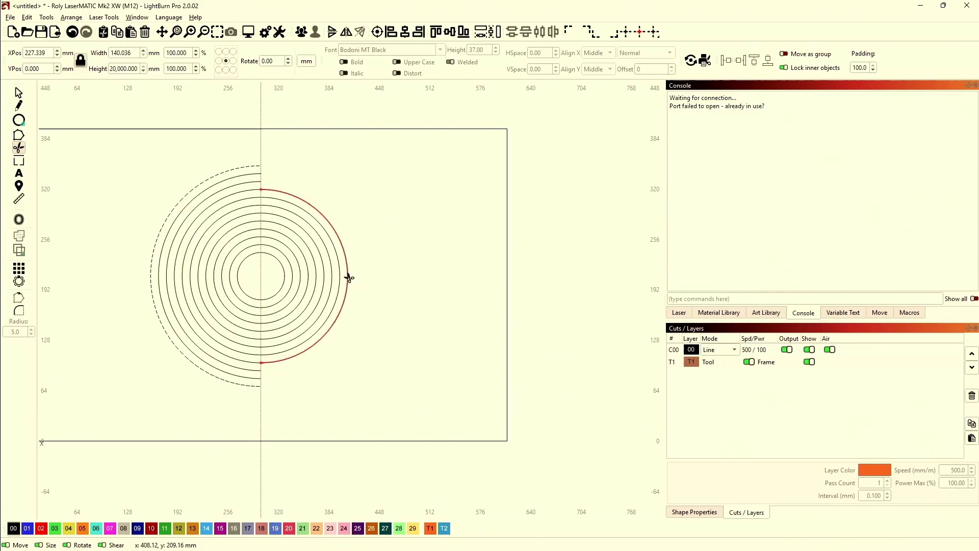
{"action": "left_click", "coordinate": [348, 276]}
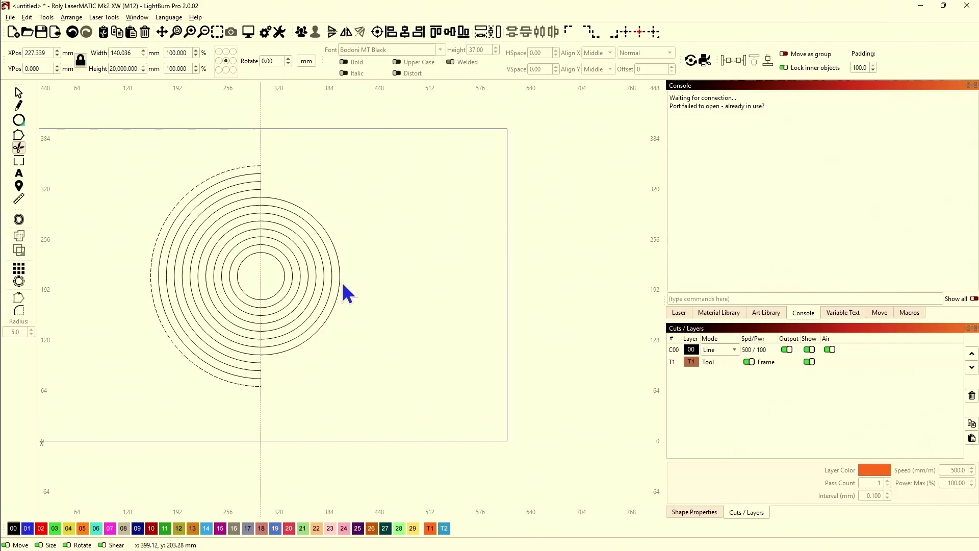
{"action": "left_click", "coordinate": [340, 281]}
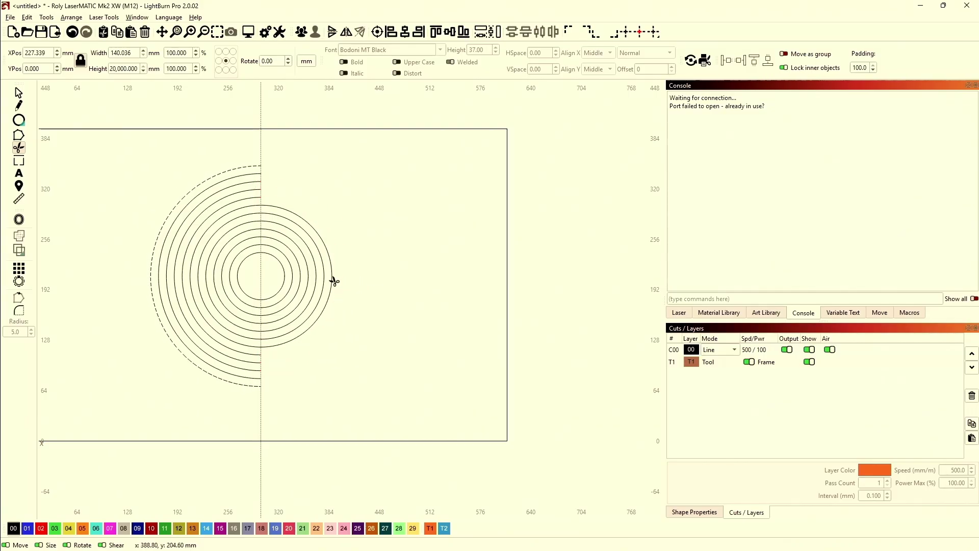
{"action": "left_click", "coordinate": [332, 282]}
{"action": "left_click", "coordinate": [324, 281]}
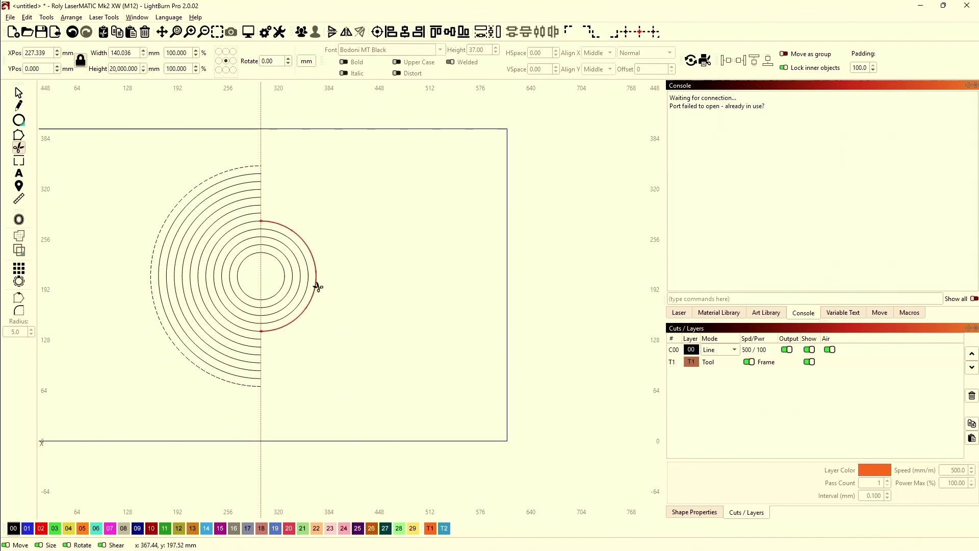
{"action": "left_click", "coordinate": [317, 284]}
{"action": "left_click", "coordinate": [309, 282]}
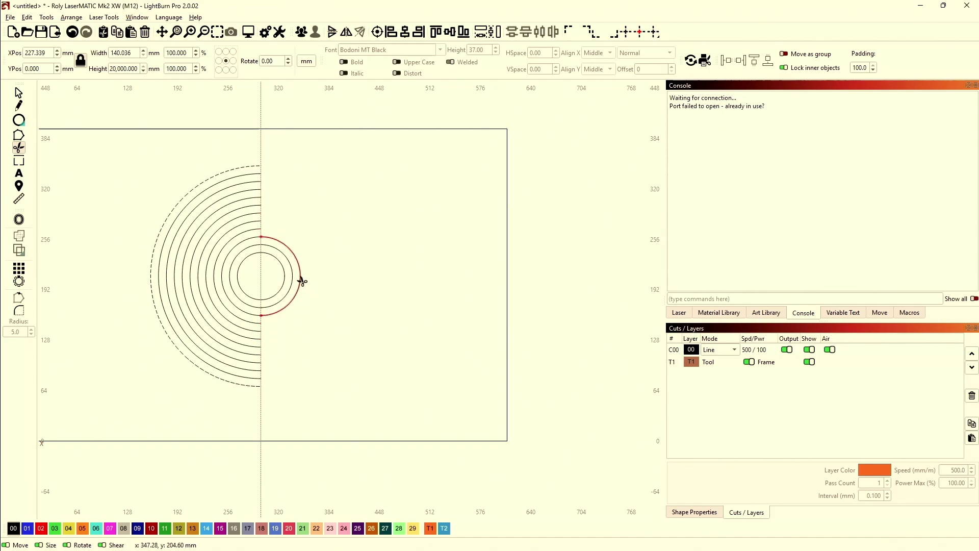
{"action": "left_click", "coordinate": [301, 279]}
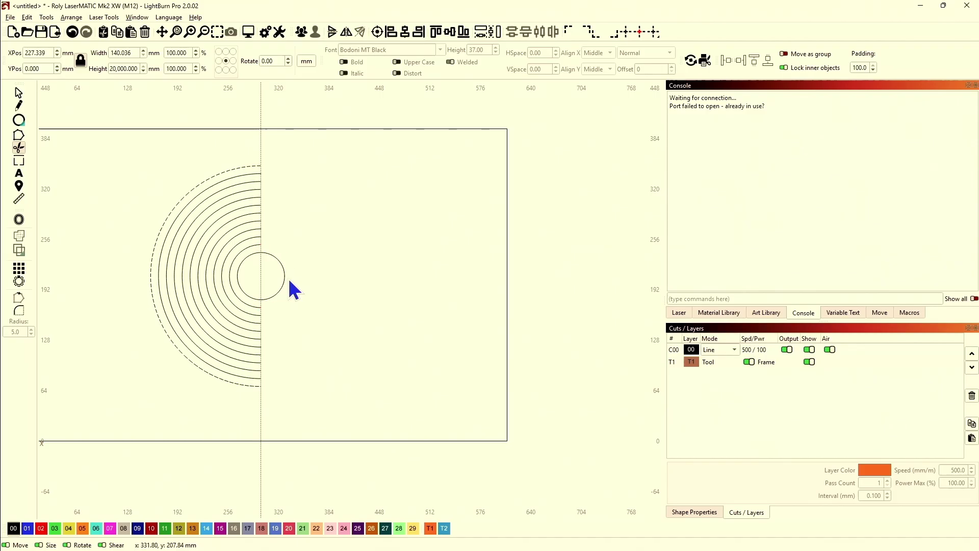
{"action": "left_click", "coordinate": [285, 276]}
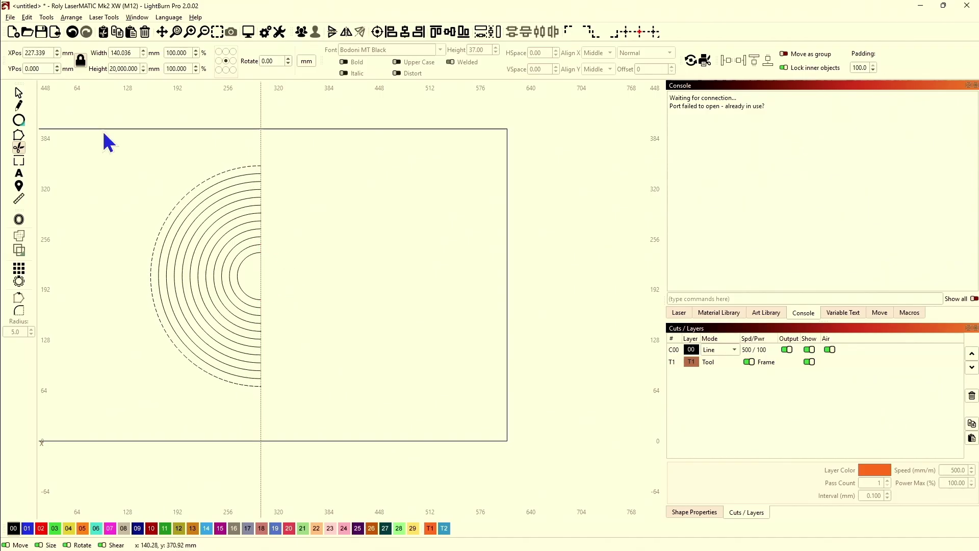
Select the vertical centre line and delete it.
{"action": "left_click", "coordinate": [18, 92]}
{"action": "left_click", "coordinate": [133, 129]}
{"action": "left_click", "coordinate": [260, 118]}
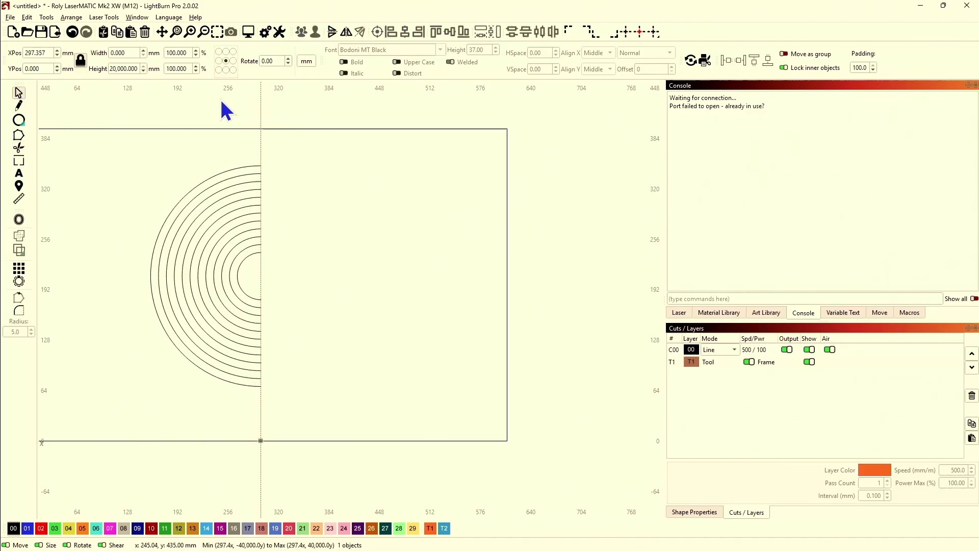
{"action": "key", "text": "Delete"}
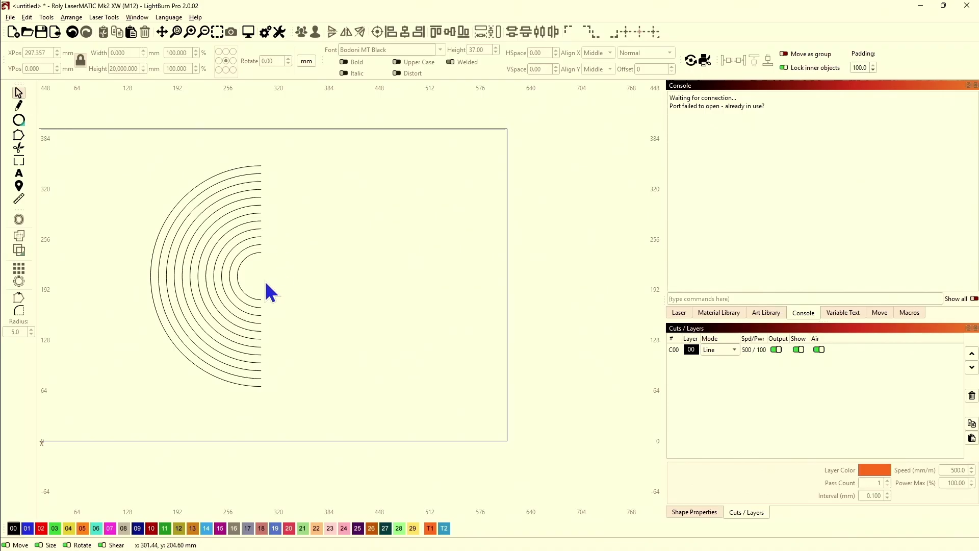
Mirror a copy of the half-arcs horizontally, move it right to X 387.339 mm, then open Settings.
{"action": "left_click_drag", "start_coordinate": [264, 280], "coordinate": [127, 234]}
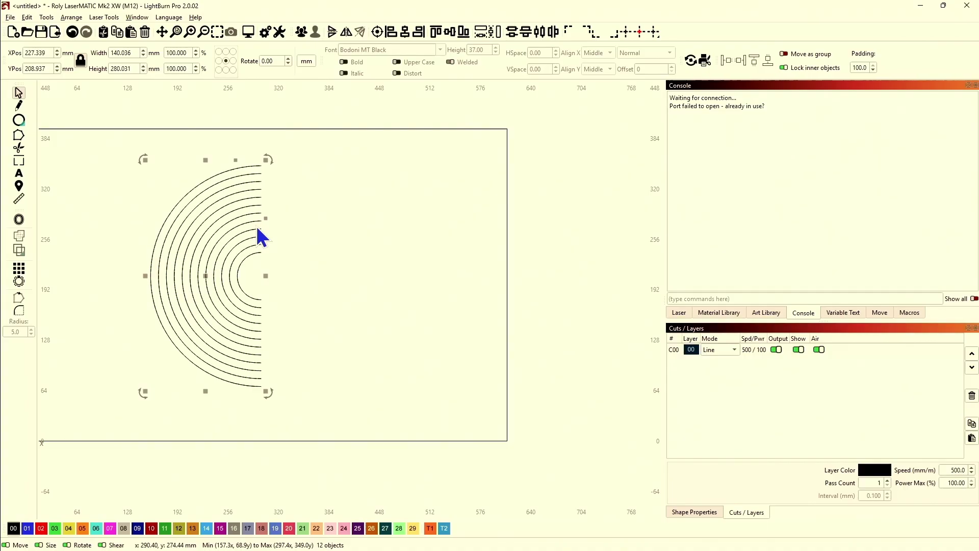
{"action": "left_click", "coordinate": [345, 33]}
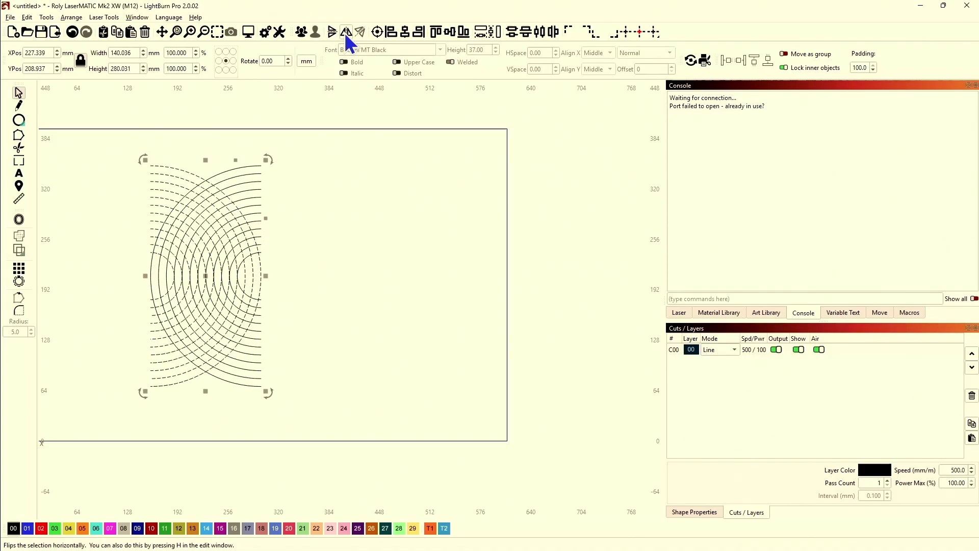
{"action": "key", "text": "Right"}
{"action": "key", "text": "Right"}
{"action": "key", "text": "Right"}
{"action": "key", "text": "Right"}
{"action": "key", "text": "Right"}
{"action": "key", "text": "Right"}
{"action": "key", "text": "Right"}
{"action": "key", "text": "Right"}
{"action": "key", "text": "Right"}
{"action": "key", "text": "Right"}
{"action": "key", "text": "Right"}
{"action": "key", "text": "Right"}
{"action": "key", "text": "Right"}
{"action": "key", "text": "Right"}
{"action": "key", "text": "Right"}
{"action": "key", "text": "Right"}
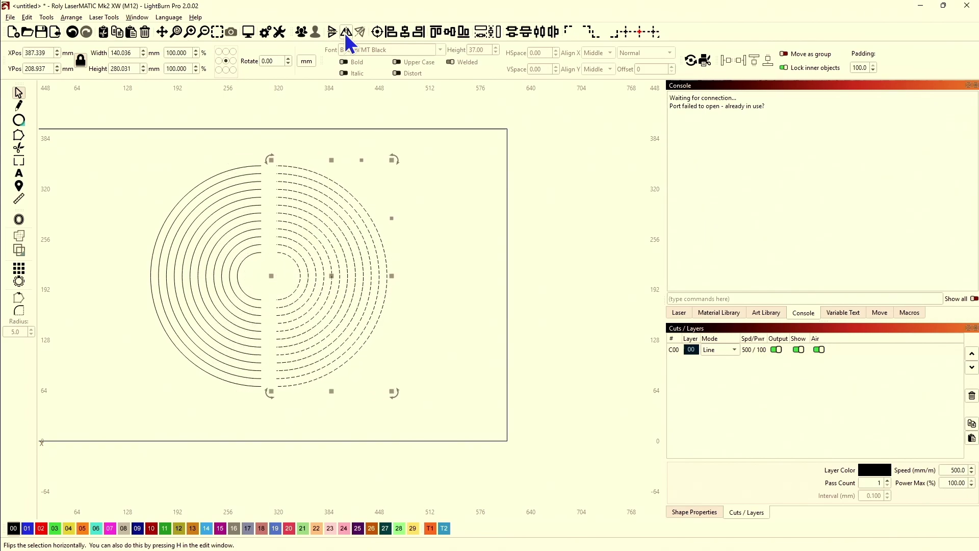
{"action": "left_click", "coordinate": [263, 33]}
Review the Units and Grids shape move increments, then close Settings and zoom the view.
{"action": "left_click", "coordinate": [421, 146]}
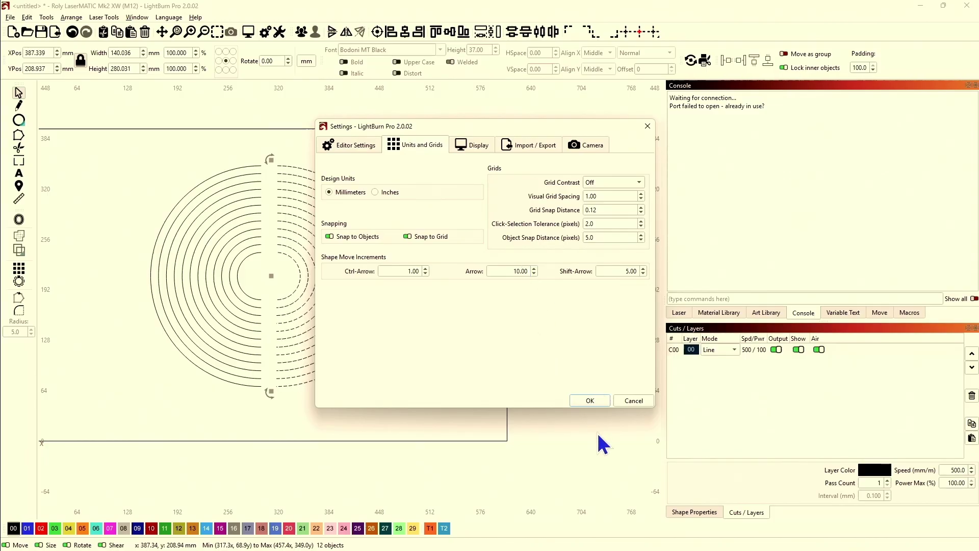
{"action": "left_click", "coordinate": [590, 402]}
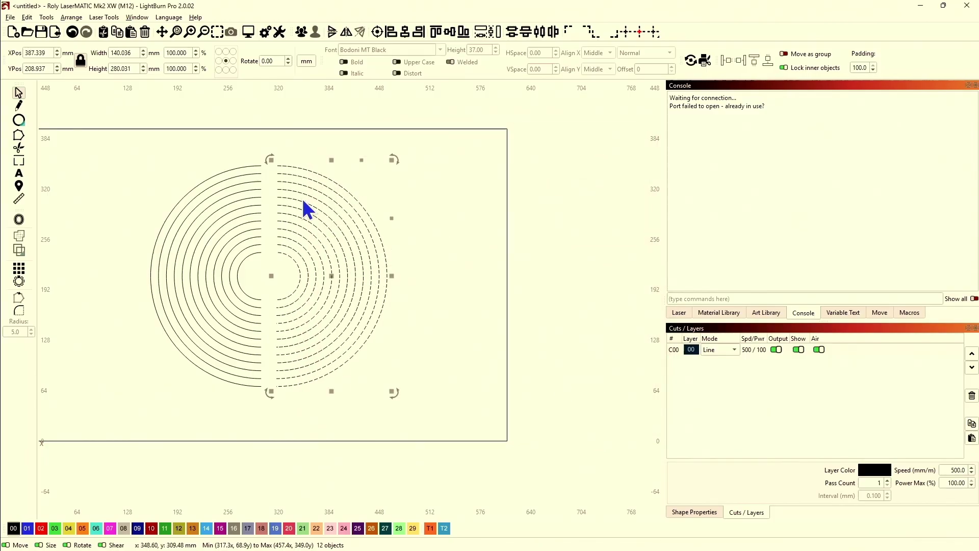
{"action": "scroll", "coordinate": [273, 176], "scroll_direction": "up", "scroll_amount": 5}
{"action": "scroll", "coordinate": [278, 187], "scroll_direction": "up", "scroll_amount": 2}
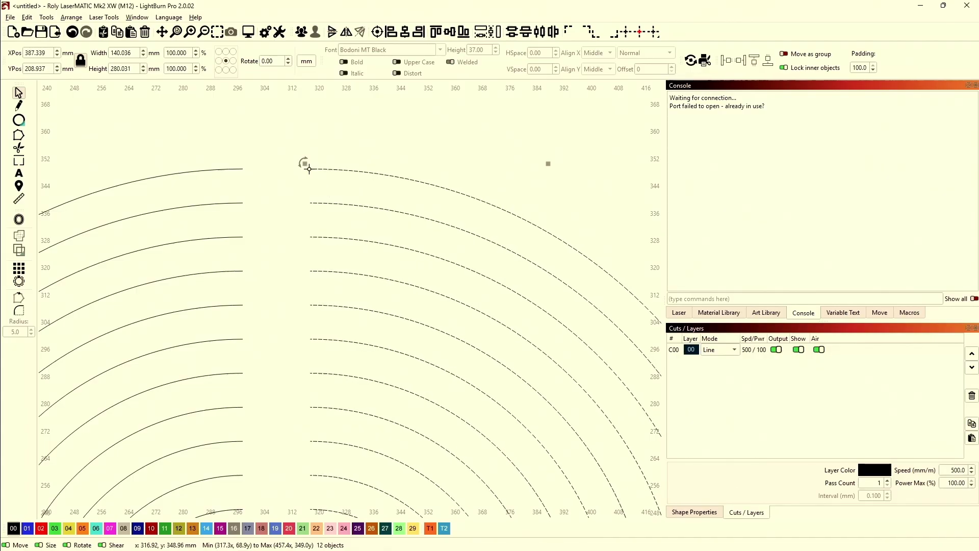
{"action": "scroll", "coordinate": [274, 389], "scroll_direction": "down", "scroll_amount": 4}
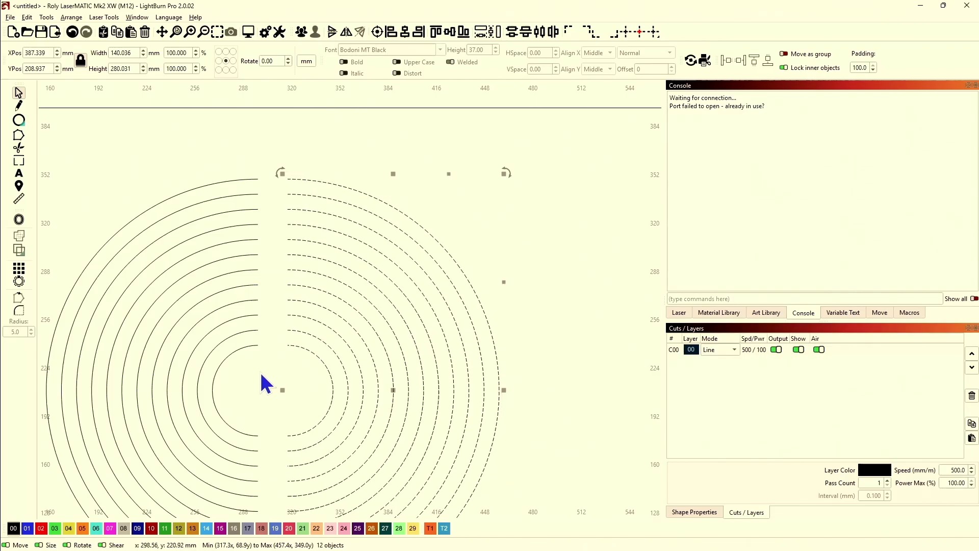
{"action": "scroll", "coordinate": [243, 400], "scroll_direction": "down", "scroll_amount": 3}
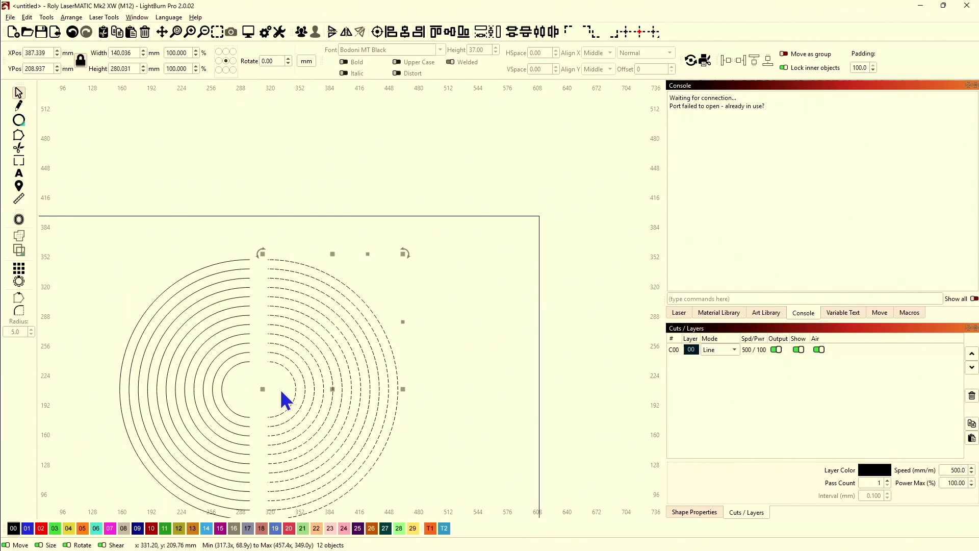
Undo an accidental spreading of the arcs and clear the selection.
{"action": "left_click", "coordinate": [224, 376], "text": "shift"}
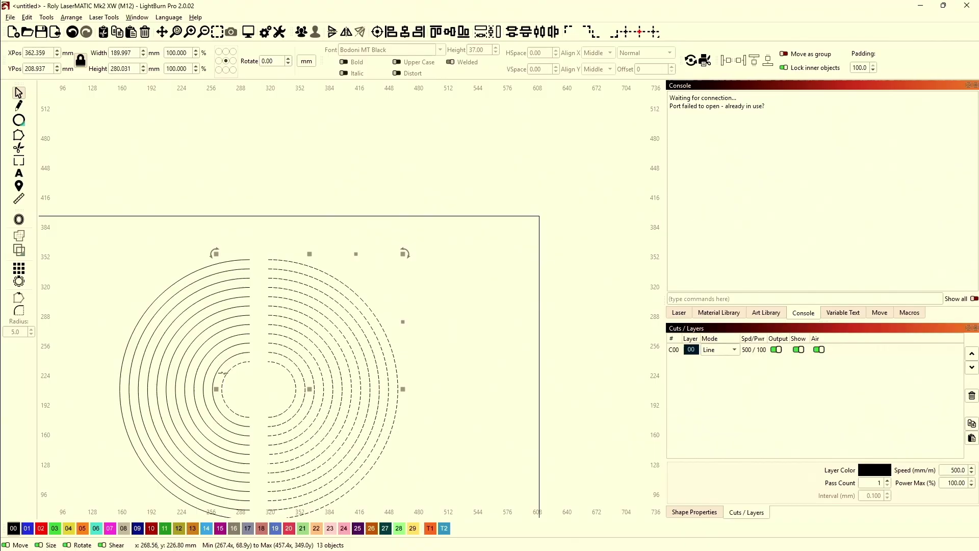
{"action": "key", "text": "ctrl+shift+Right"}
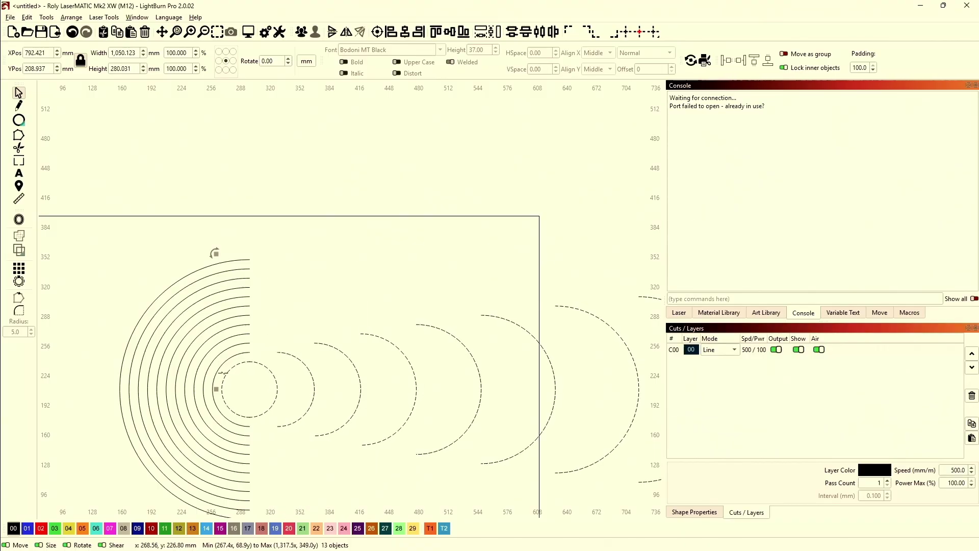
{"action": "key", "text": "ctrl+z"}
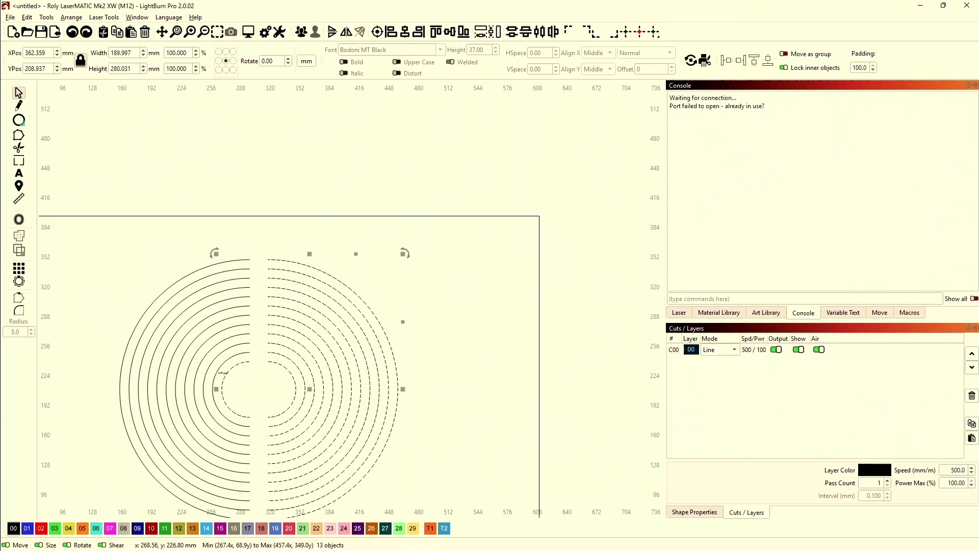
{"action": "left_click", "coordinate": [250, 395]}
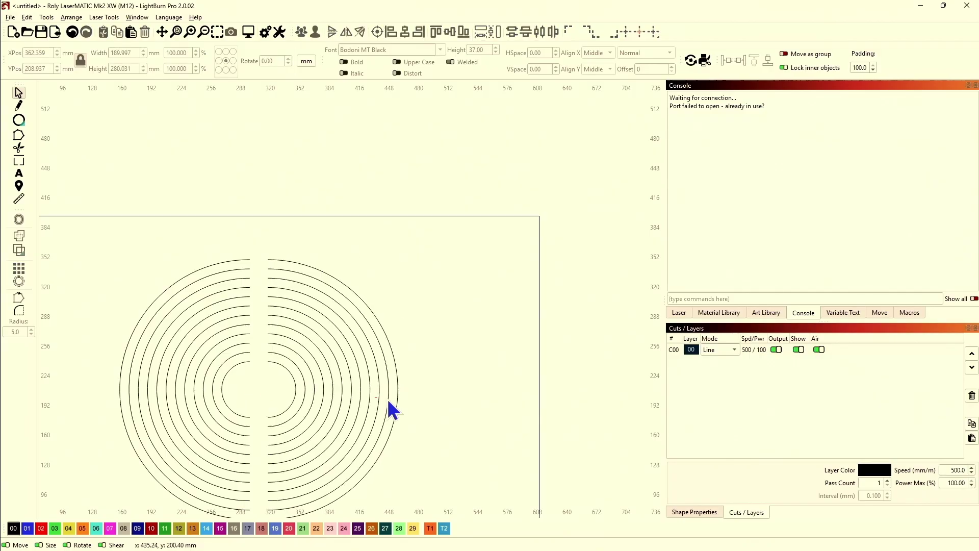
Group the right-hand mirrored arcs and shift them left to X 367.375 mm to close the circles.
{"action": "left_click_drag", "start_coordinate": [373, 378], "coordinate": [279, 357]}
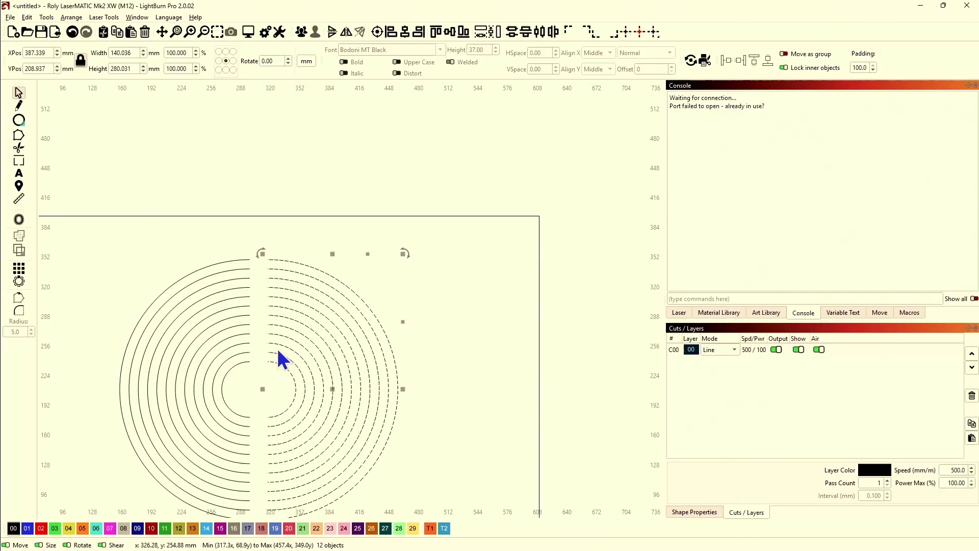
{"action": "left_click", "coordinate": [306, 35]}
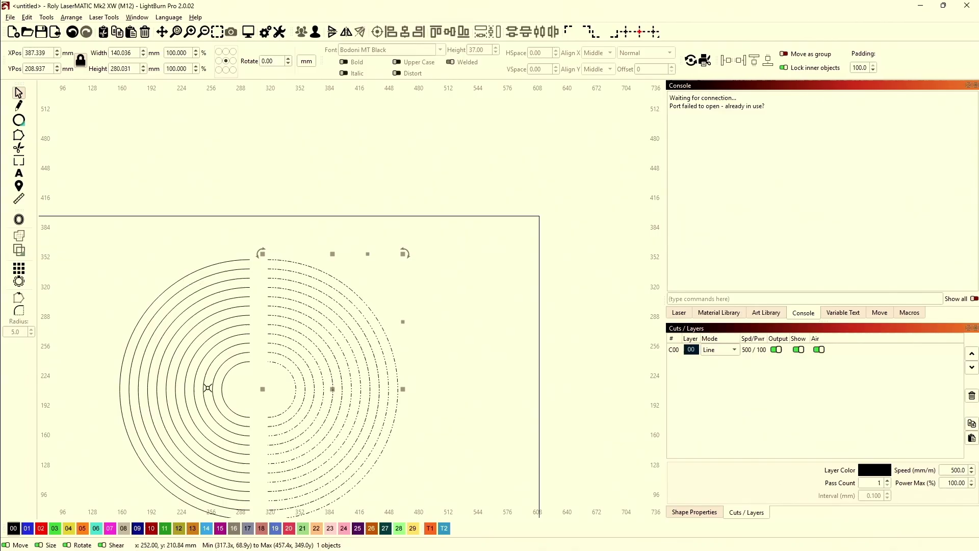
{"action": "left_click", "coordinate": [220, 387], "text": "shift"}
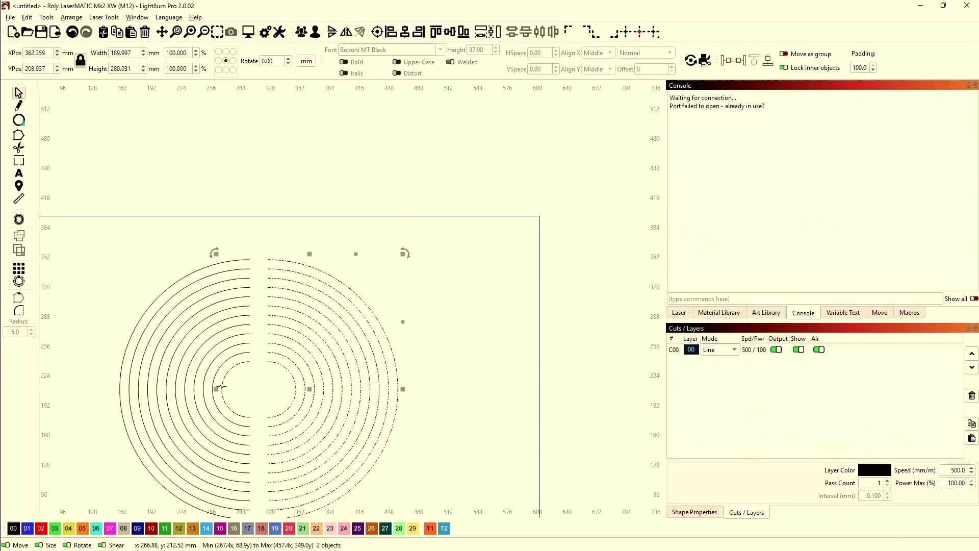
{"action": "key", "text": "c"}
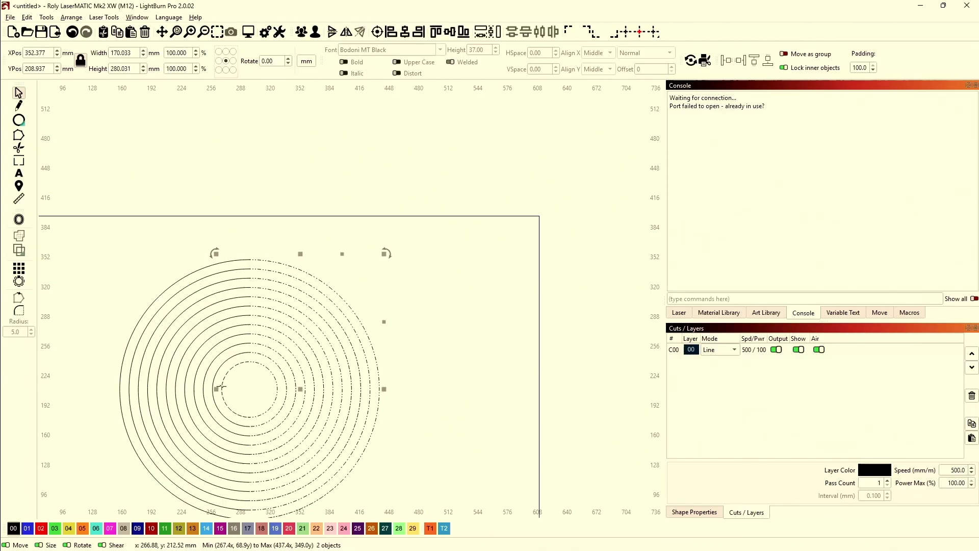
{"action": "left_click", "coordinate": [240, 389]}
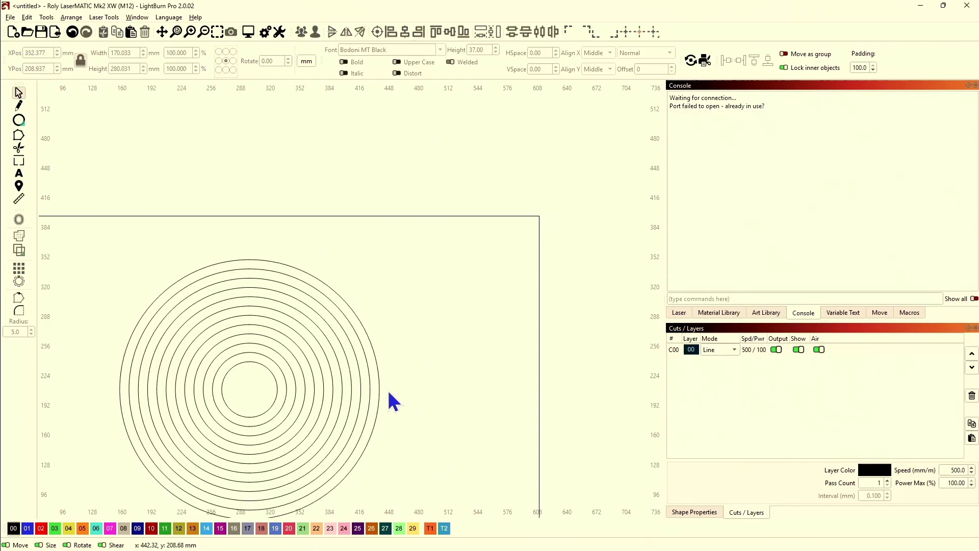
{"action": "left_click", "coordinate": [370, 386]}
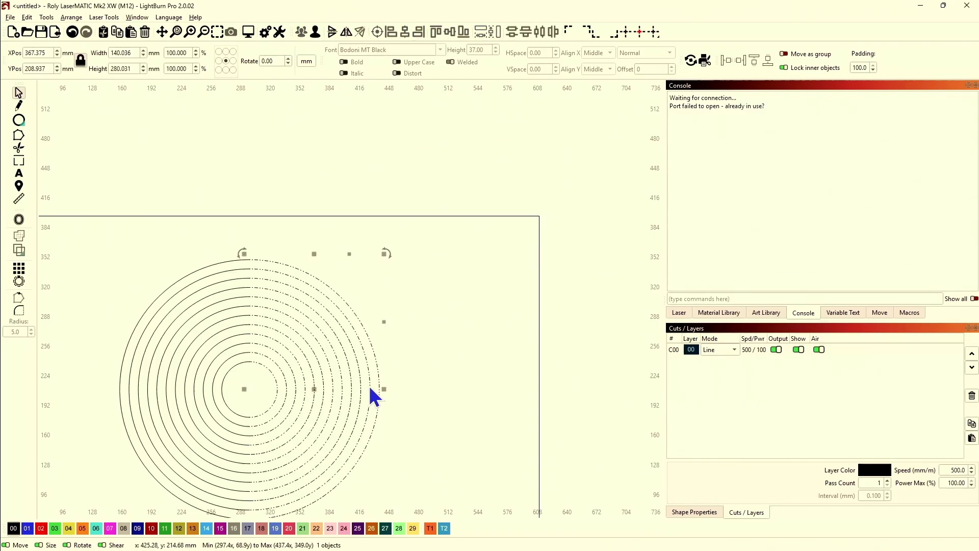
Lower the right arc group one step, then auto-join all arcs into a continuous spiral.
{"action": "key", "text": "Down"}
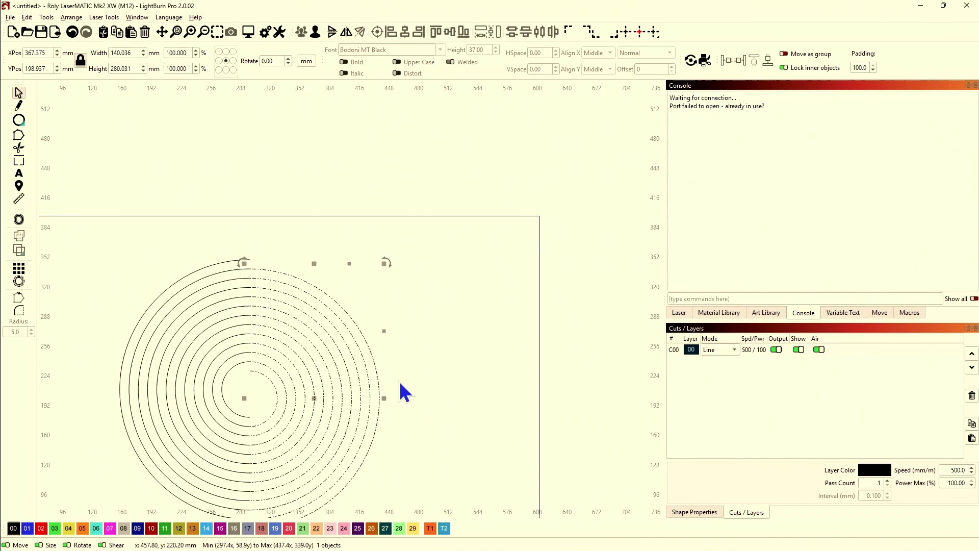
{"action": "left_click", "coordinate": [296, 180]}
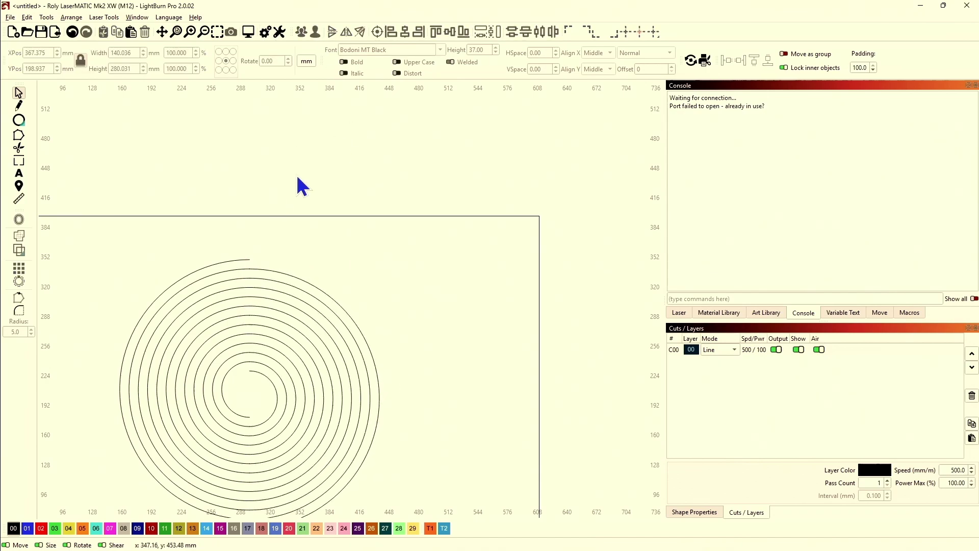
{"action": "scroll", "coordinate": [299, 270], "scroll_direction": "down", "scroll_amount": 2}
{"action": "left_click_drag", "start_coordinate": [367, 377], "coordinate": [171, 303]}
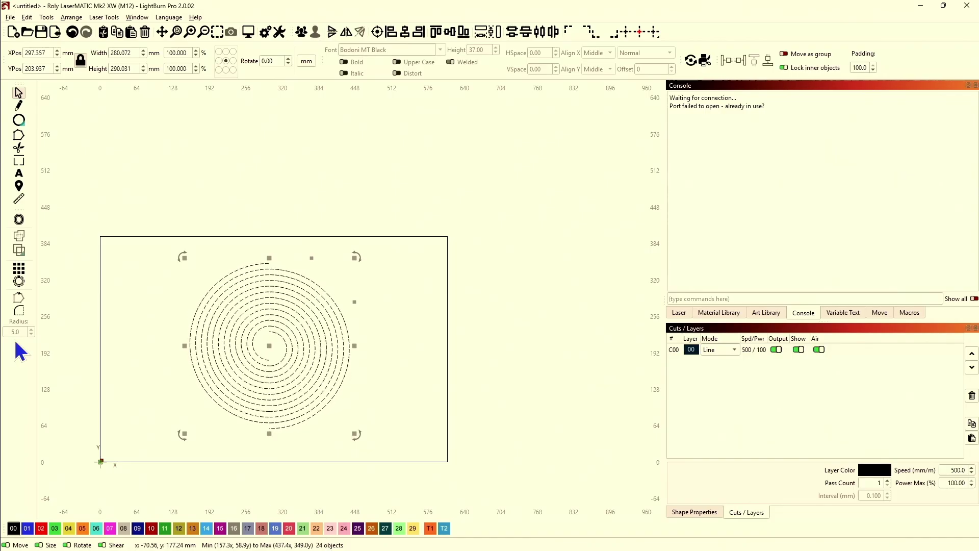
{"action": "left_click", "coordinate": [26, 17]}
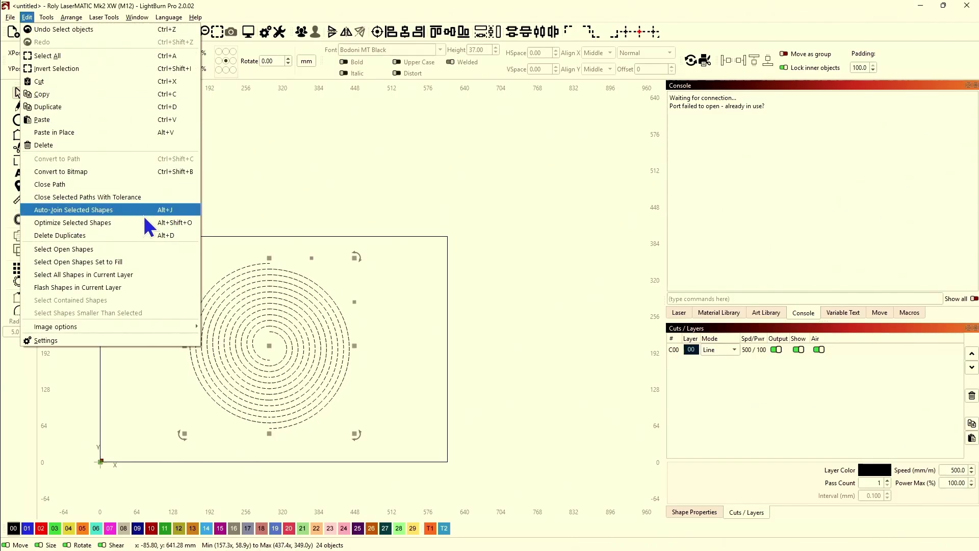
{"action": "left_click", "coordinate": [87, 211]}
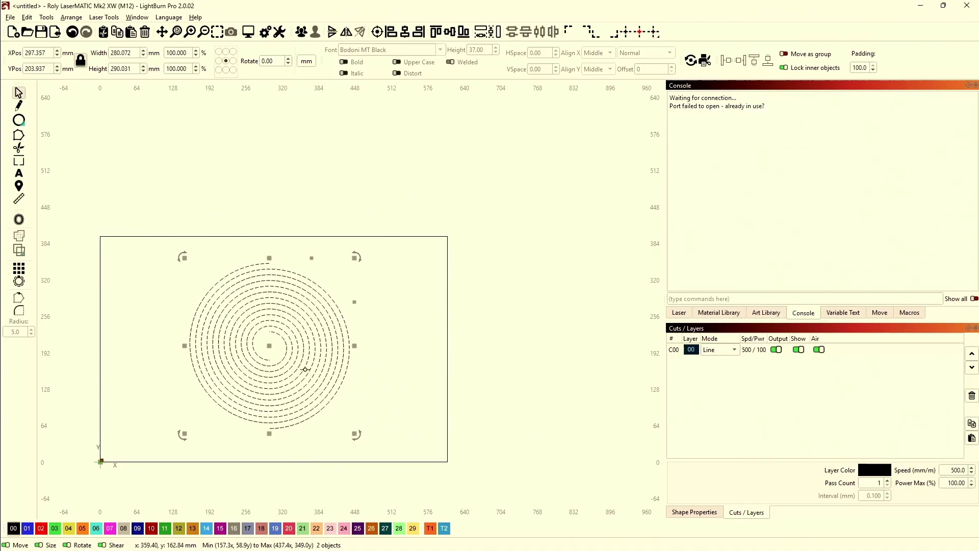
{"action": "scroll", "coordinate": [300, 375], "scroll_direction": "up", "scroll_amount": 2}
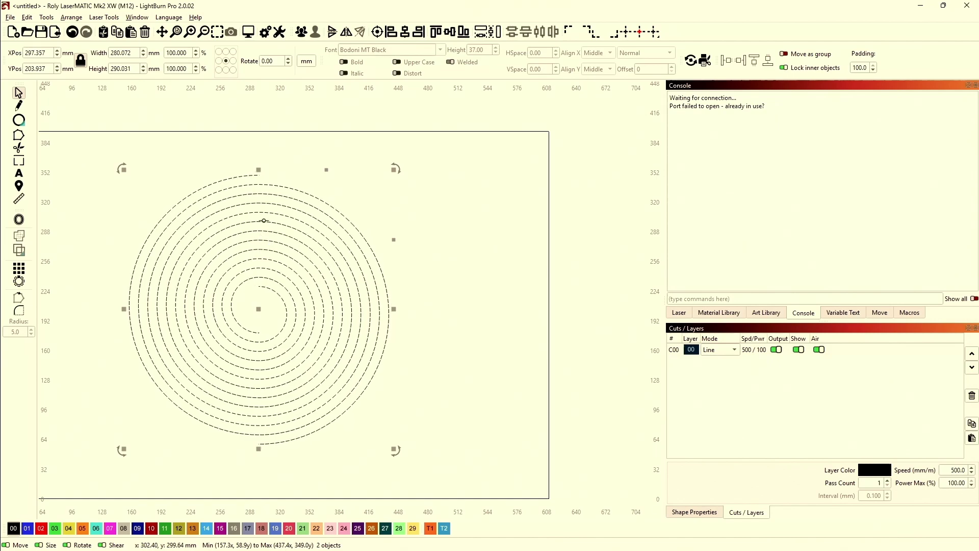
Draw a 10 × 10 mm circle at X 302.358, Y 343.952 mm beside the spiral's outer end.
{"action": "scroll", "coordinate": [256, 178], "scroll_direction": "up", "scroll_amount": 4}
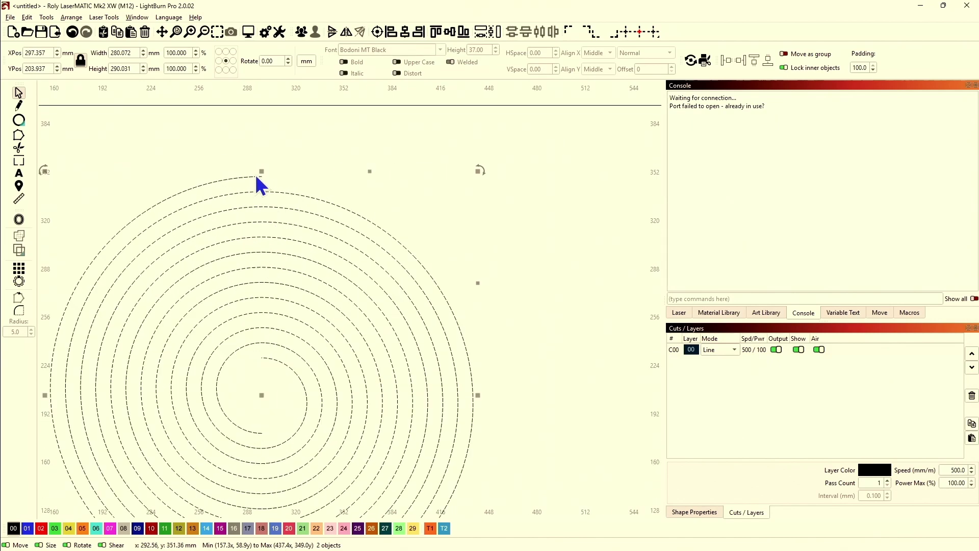
{"action": "left_click", "coordinate": [21, 123]}
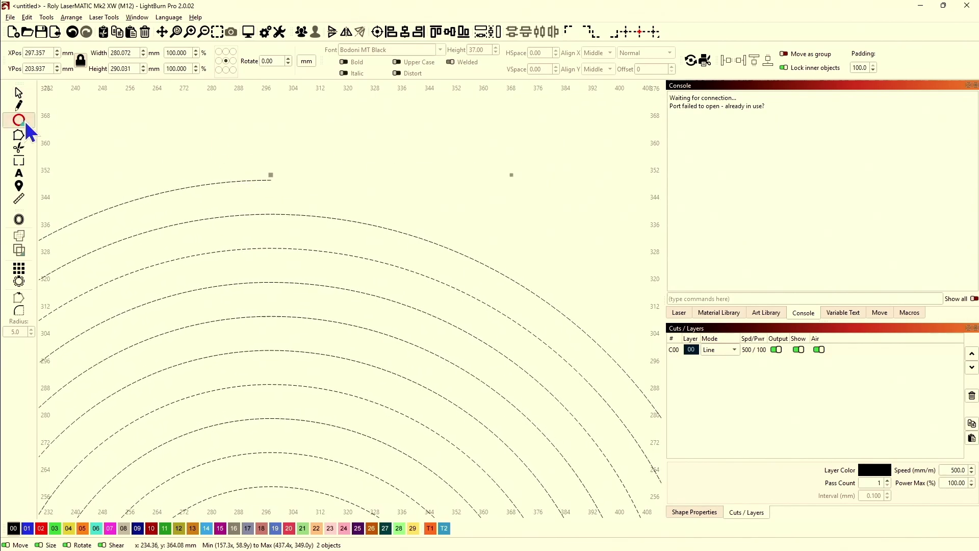
{"action": "scroll", "coordinate": [273, 187], "scroll_direction": "up", "scroll_amount": 2}
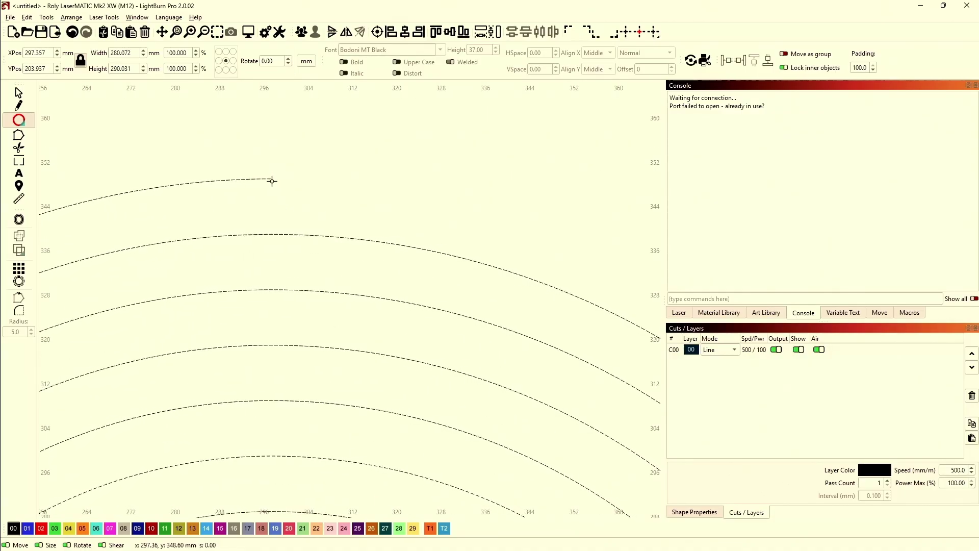
{"action": "left_click_drag", "start_coordinate": [272, 181], "coordinate": [271, 234]}
{"action": "left_click_drag", "start_coordinate": [273, 234], "coordinate": [273, 235]}
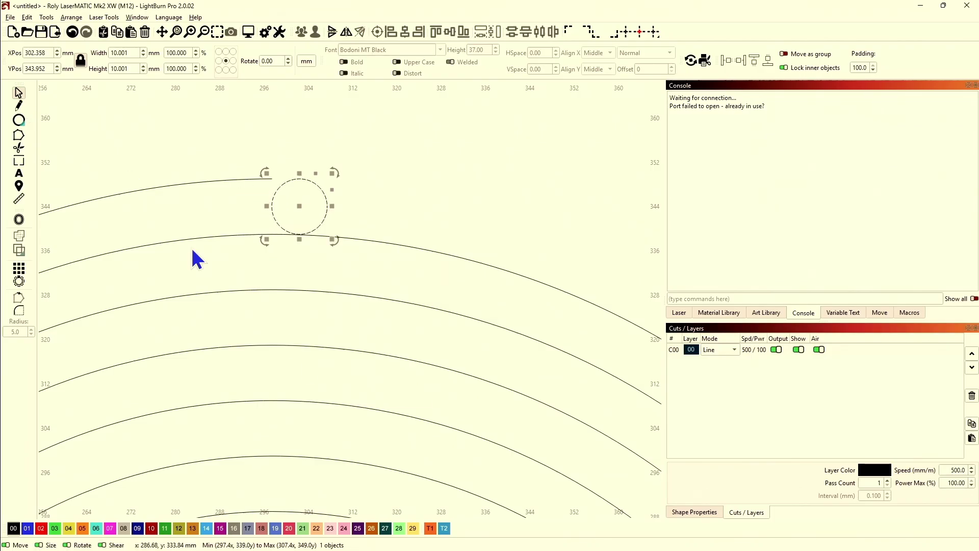
Move the circle's left half about 5 mm right into the gap as a 5 × 10 mm cap.
{"action": "left_click", "coordinate": [19, 136]}
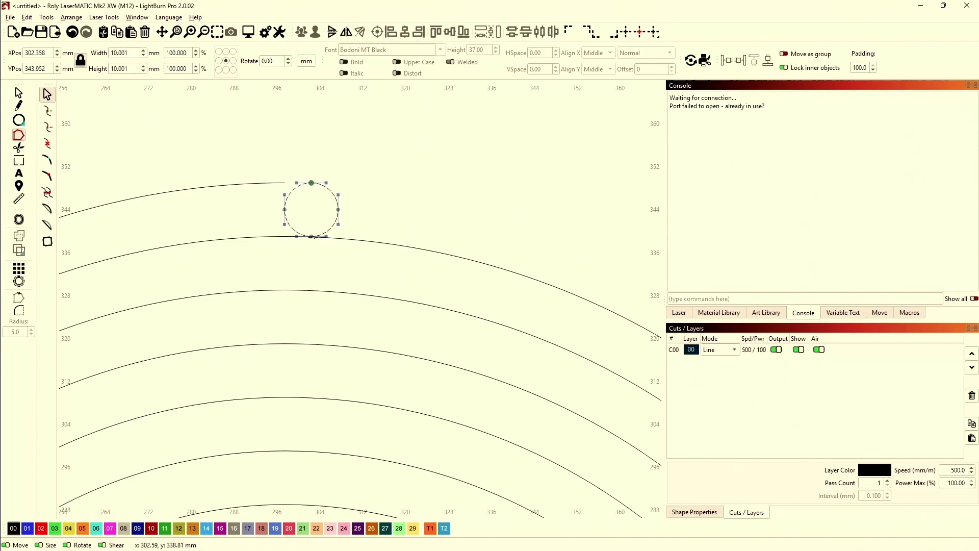
{"action": "left_click", "coordinate": [18, 92]}
{"action": "left_click", "coordinate": [263, 204]}
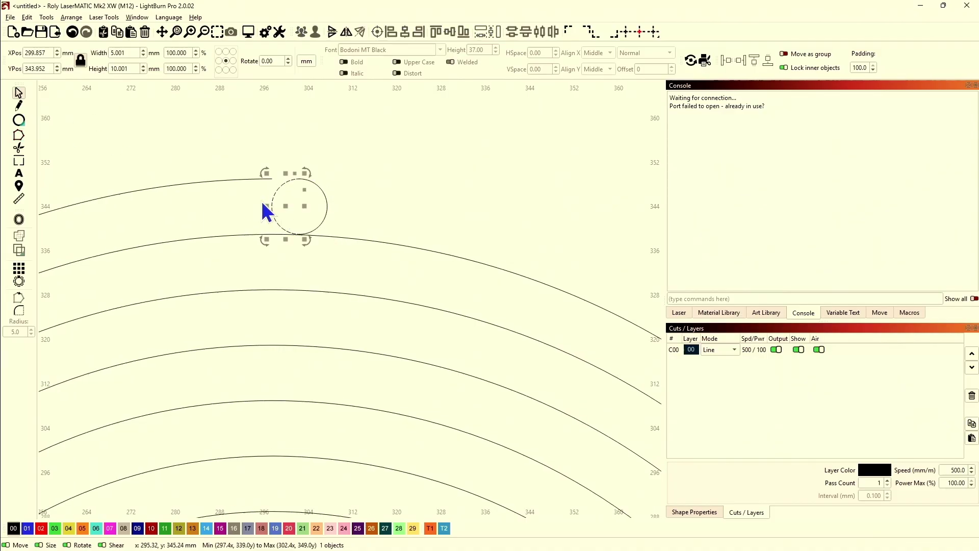
{"action": "left_click_drag", "start_coordinate": [263, 204], "coordinate": [290, 205]}
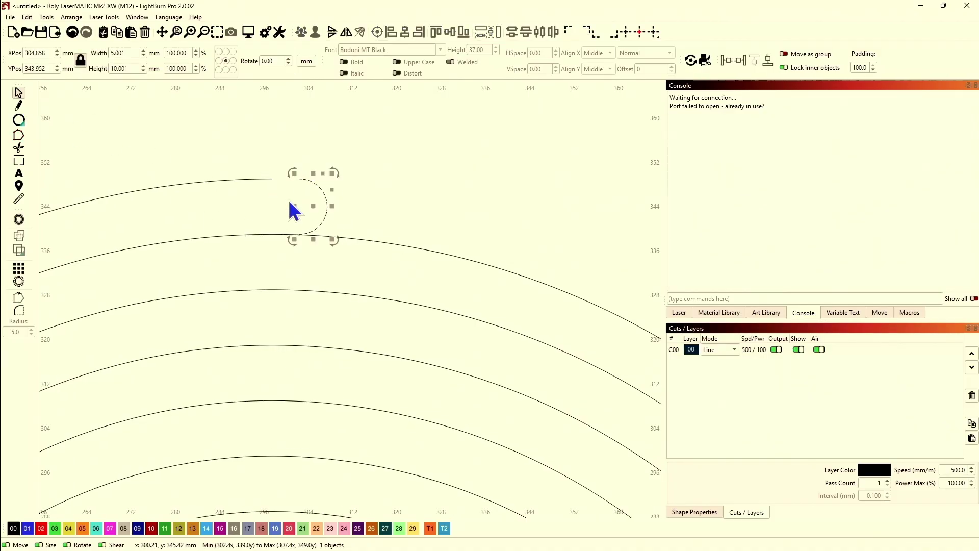
{"action": "left_click", "coordinate": [20, 139]}
{"action": "scroll", "coordinate": [282, 184], "scroll_direction": "up", "scroll_amount": 3}
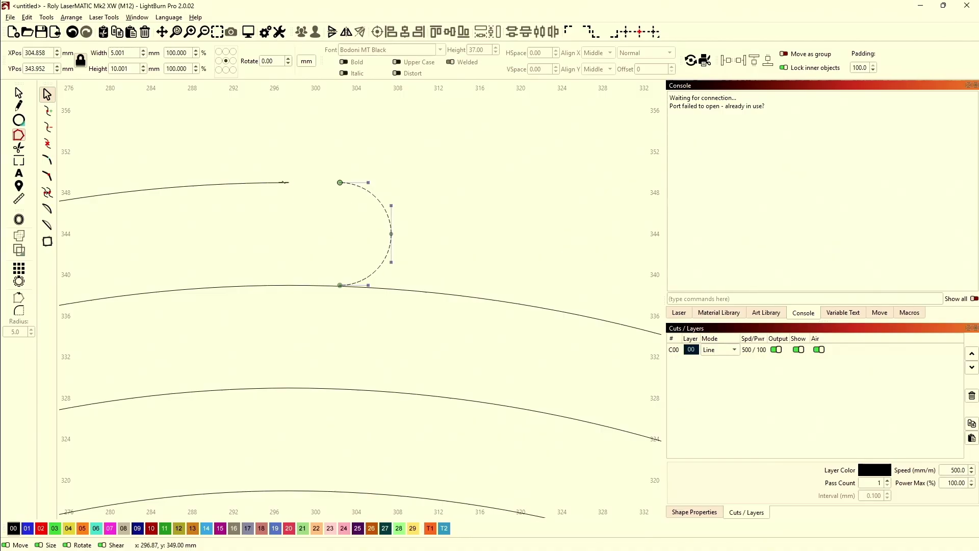
Connect the top arc's end node and the arc below to the half-circle cap's two ends.
{"action": "left_click", "coordinate": [285, 182]}
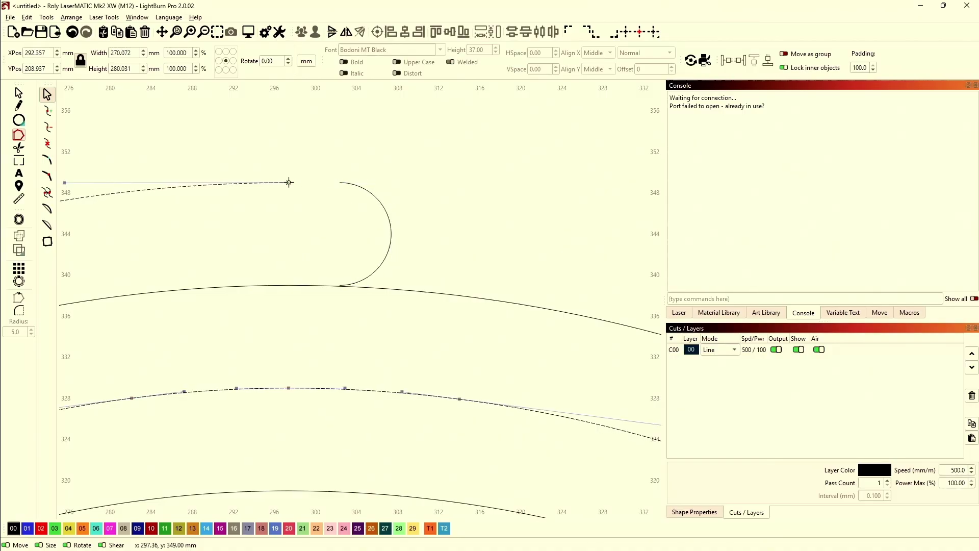
{"action": "left_click", "coordinate": [289, 182]}
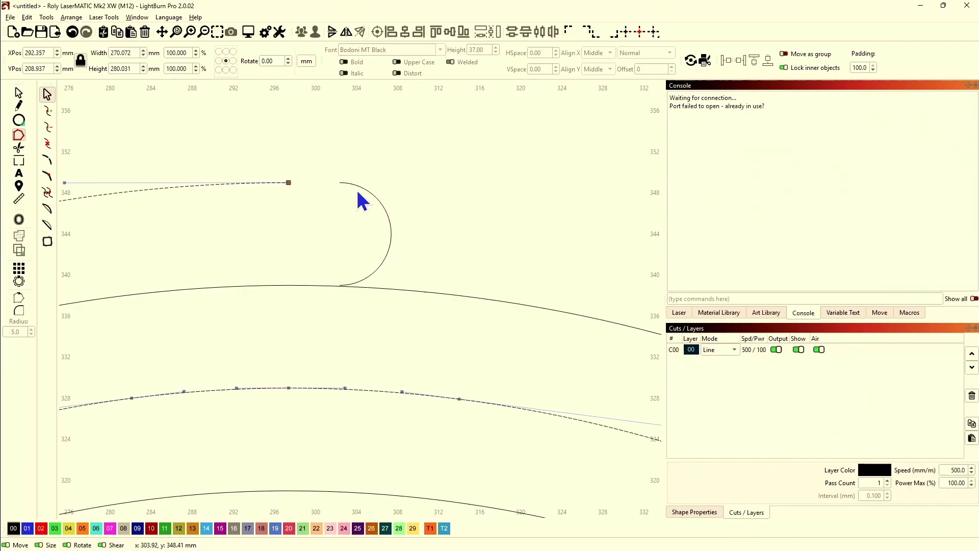
{"action": "scroll", "coordinate": [294, 191], "scroll_direction": "up", "scroll_amount": 6}
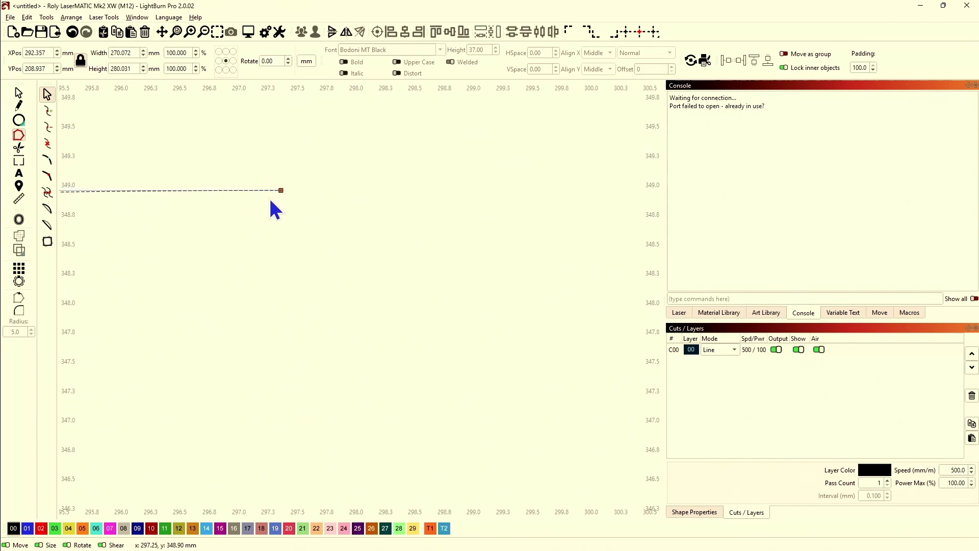
{"action": "scroll", "coordinate": [283, 218], "scroll_direction": "down", "scroll_amount": 8}
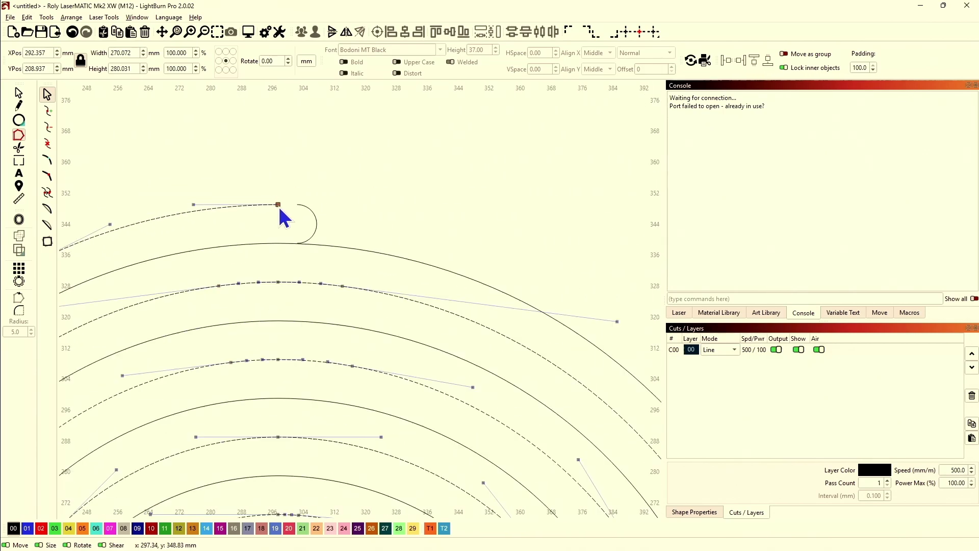
{"action": "scroll", "coordinate": [295, 206], "scroll_direction": "up", "scroll_amount": 6}
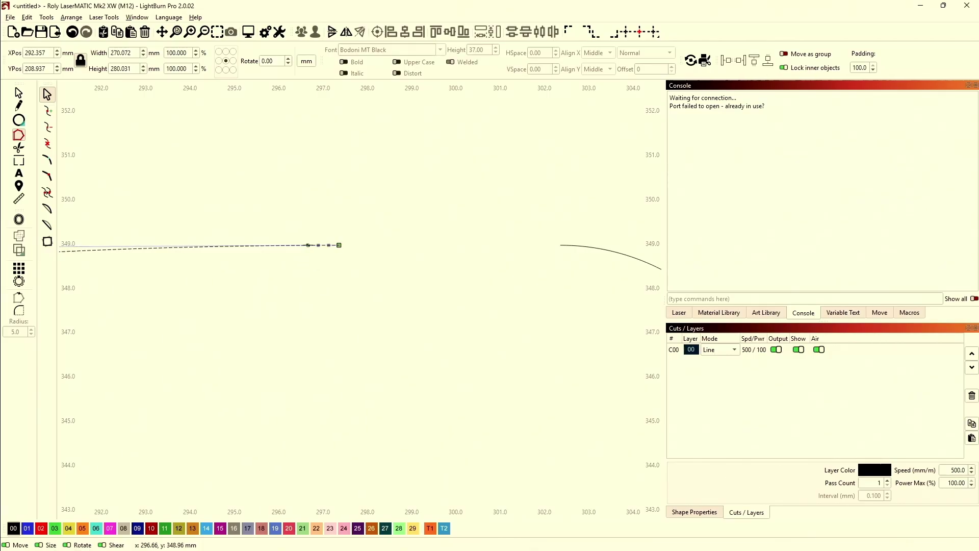
{"action": "scroll", "coordinate": [307, 245], "scroll_direction": "down", "scroll_amount": 1}
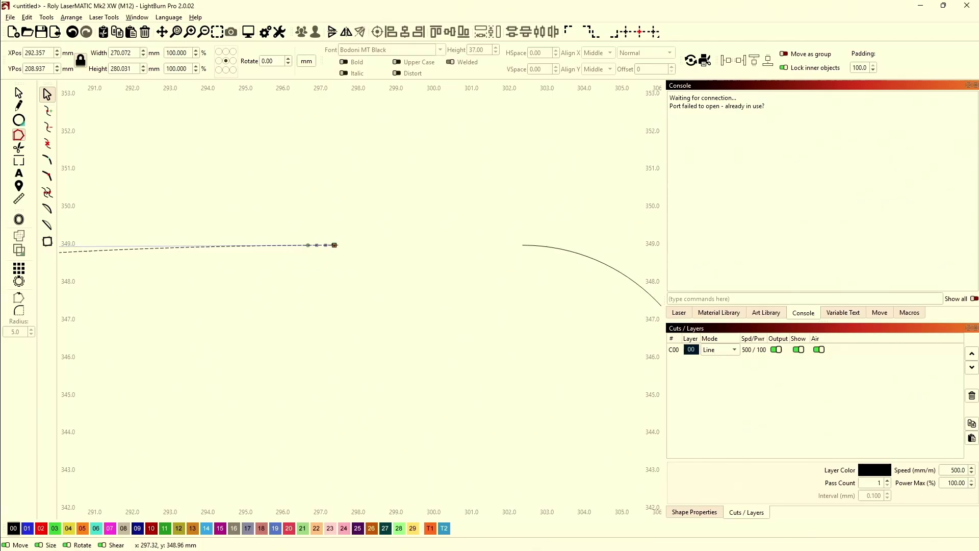
{"action": "left_click_drag", "start_coordinate": [334, 245], "coordinate": [520, 244]}
{"action": "scroll", "coordinate": [510, 273], "scroll_direction": "down", "scroll_amount": 7}
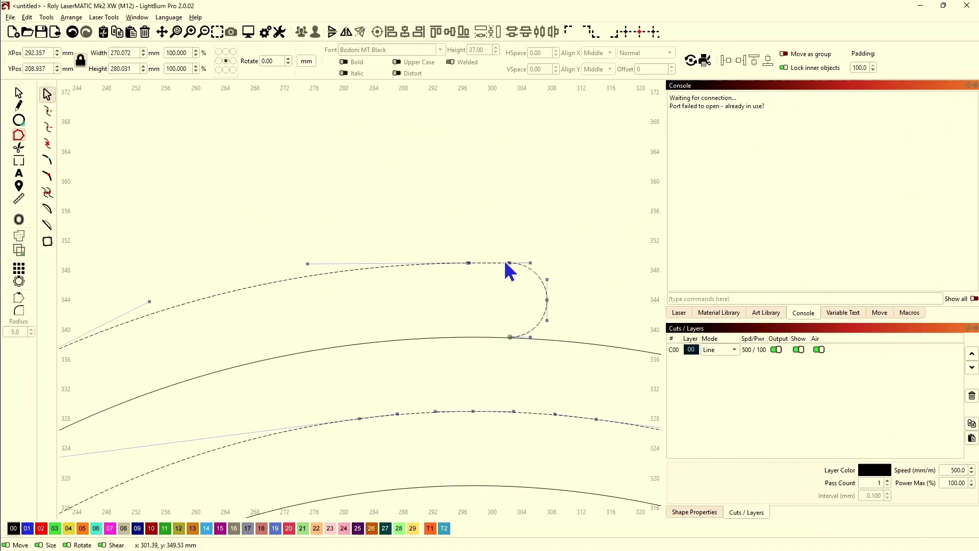
{"action": "scroll", "coordinate": [516, 348], "scroll_direction": "up", "scroll_amount": 10}
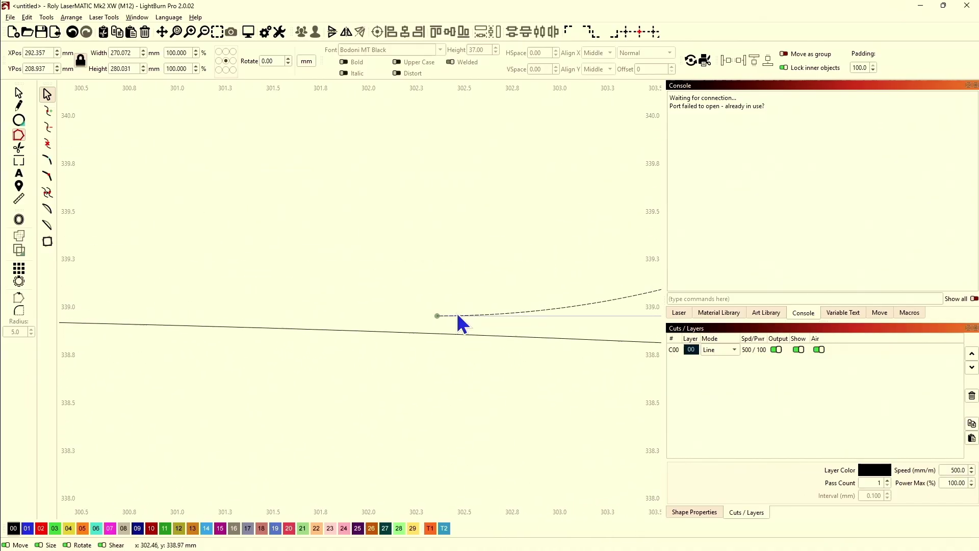
{"action": "scroll", "coordinate": [436, 314], "scroll_direction": "down", "scroll_amount": 3}
{"action": "left_click_drag", "start_coordinate": [437, 314], "coordinate": [372, 330]}
Draw a second 10 mm circle at X 292.357, Y 63.922 mm between the bottom arc ends.
{"action": "scroll", "coordinate": [372, 330], "scroll_direction": "down", "scroll_amount": 5}
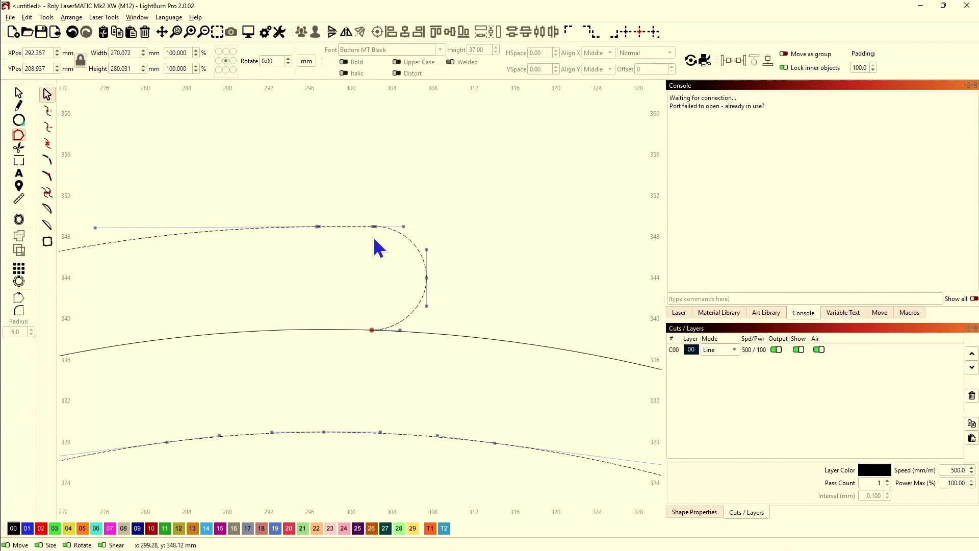
{"action": "scroll", "coordinate": [302, 350], "scroll_direction": "down", "scroll_amount": 6}
{"action": "scroll", "coordinate": [301, 349], "scroll_direction": "down", "scroll_amount": 2}
{"action": "scroll", "coordinate": [313, 476], "scroll_direction": "up", "scroll_amount": 3}
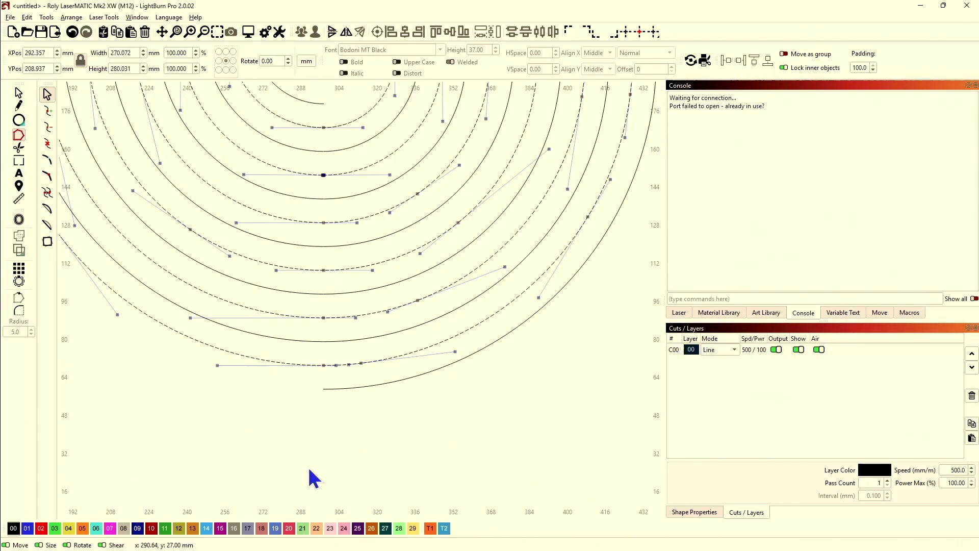
{"action": "scroll", "coordinate": [277, 276], "scroll_direction": "up", "scroll_amount": 2}
{"action": "left_click", "coordinate": [19, 119]}
{"action": "scroll", "coordinate": [311, 260], "scroll_direction": "up", "scroll_amount": 6}
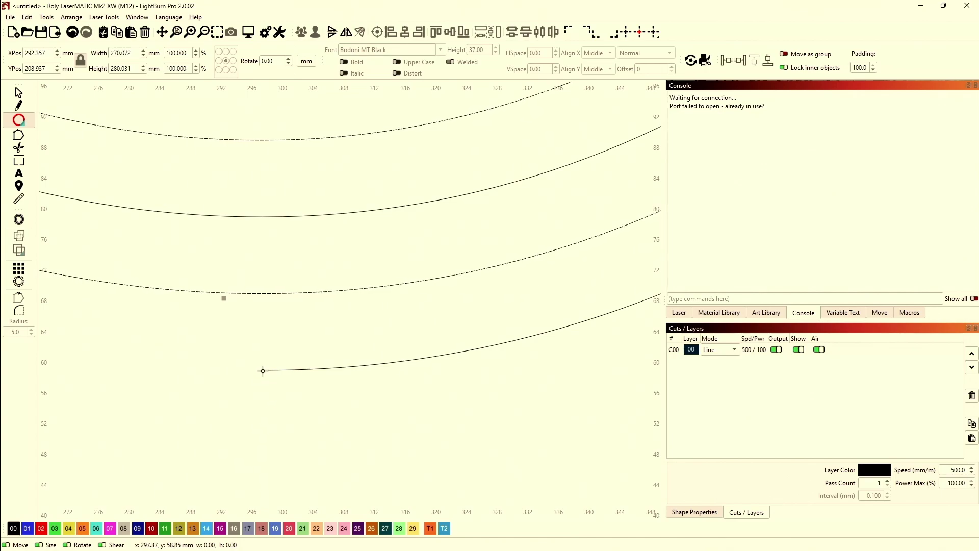
{"action": "left_click_drag", "start_coordinate": [262, 370], "coordinate": [258, 293]}
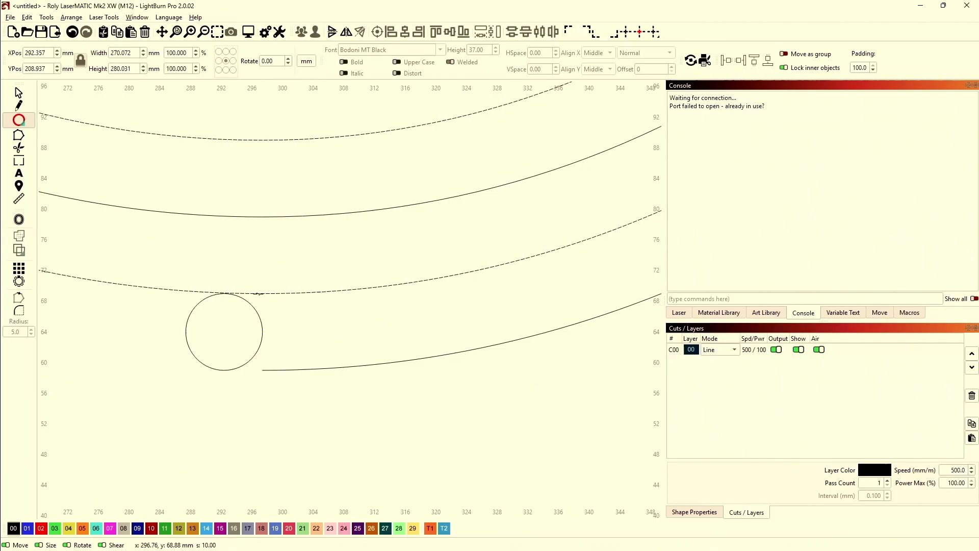
{"action": "key", "text": "Escape"}
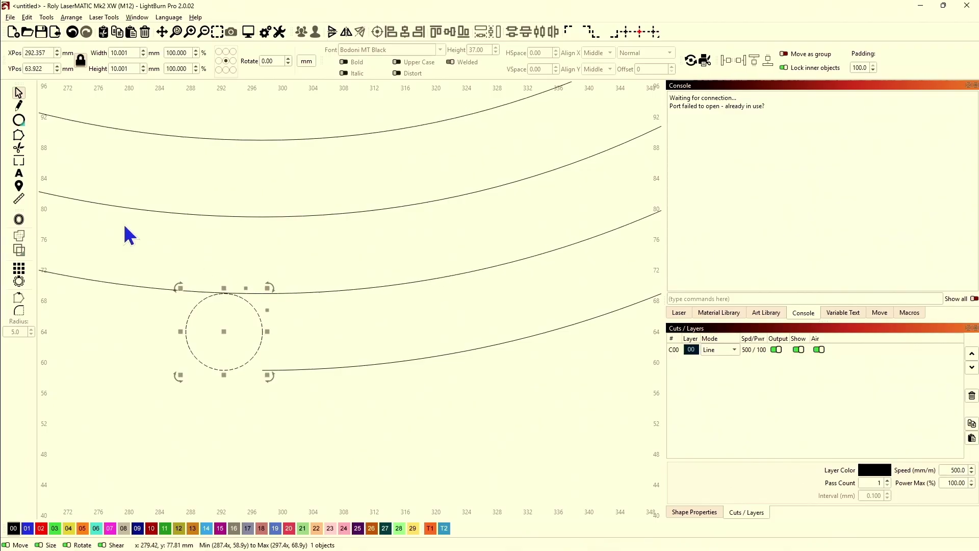
Convert the bottom circle to a path and delete its right half.
{"action": "right_click", "coordinate": [192, 352]}
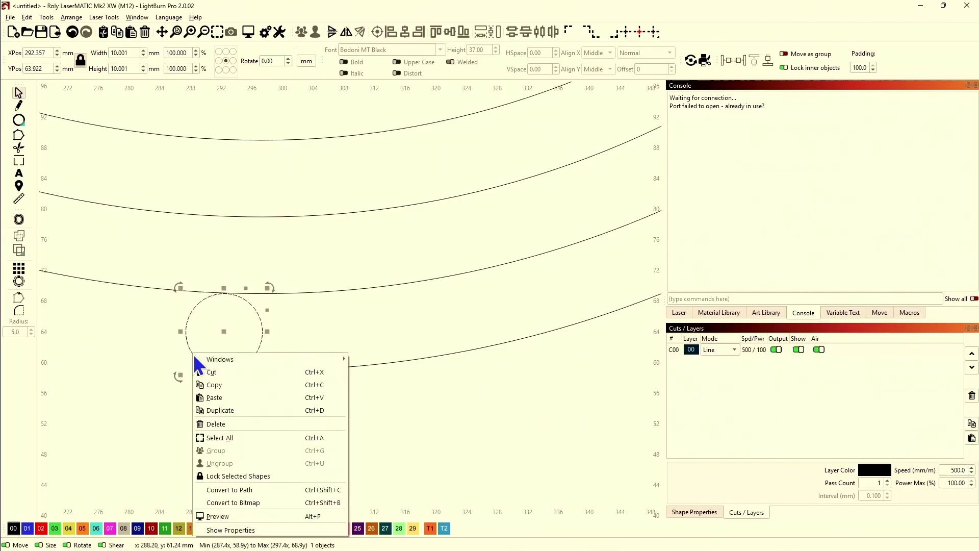
{"action": "left_click", "coordinate": [247, 500]}
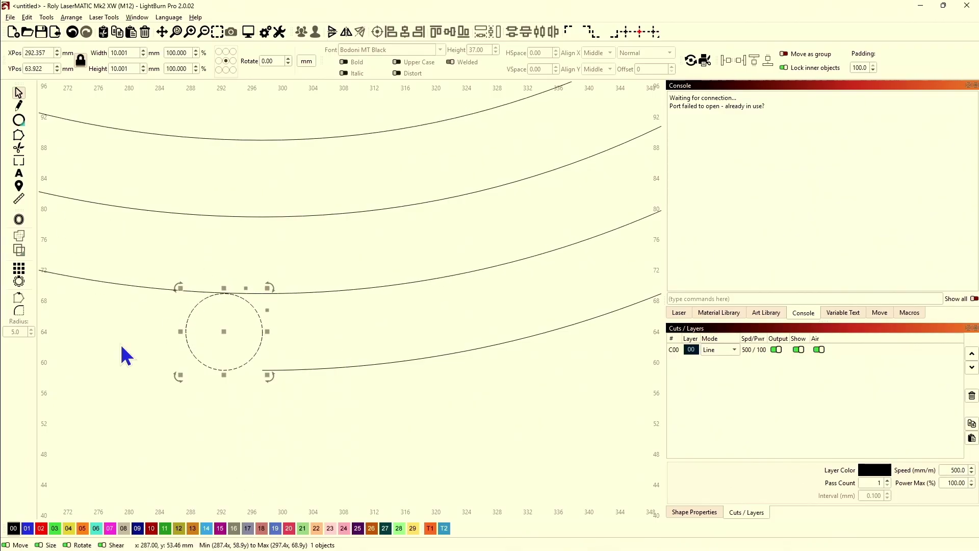
{"action": "left_click", "coordinate": [18, 134]}
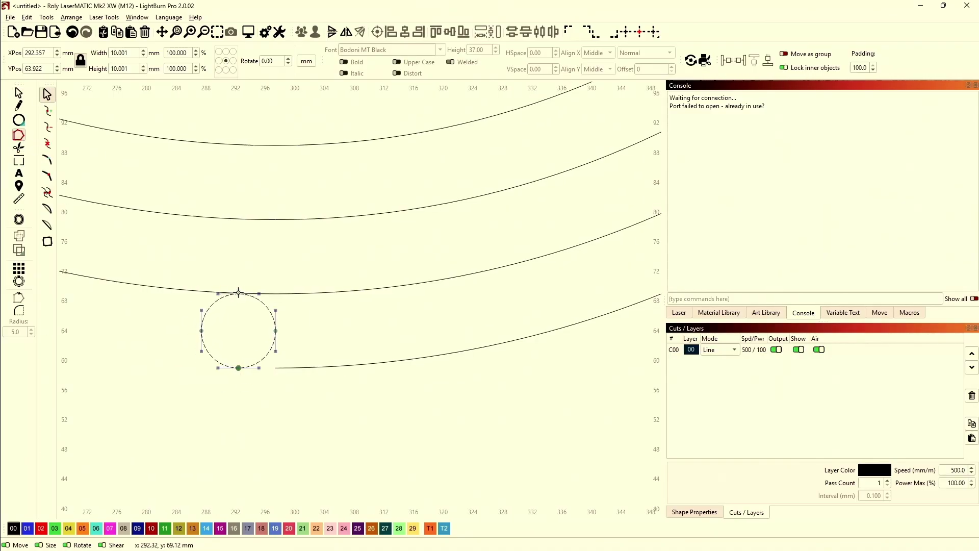
{"action": "left_click", "coordinate": [18, 92]}
{"action": "left_click_drag", "start_coordinate": [276, 345], "coordinate": [232, 328]}
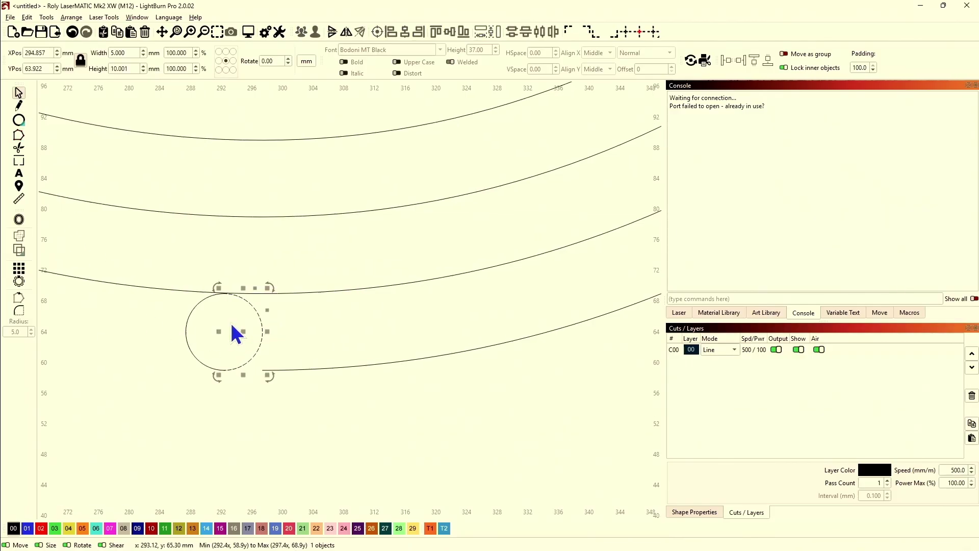
{"action": "key", "text": "Delete"}
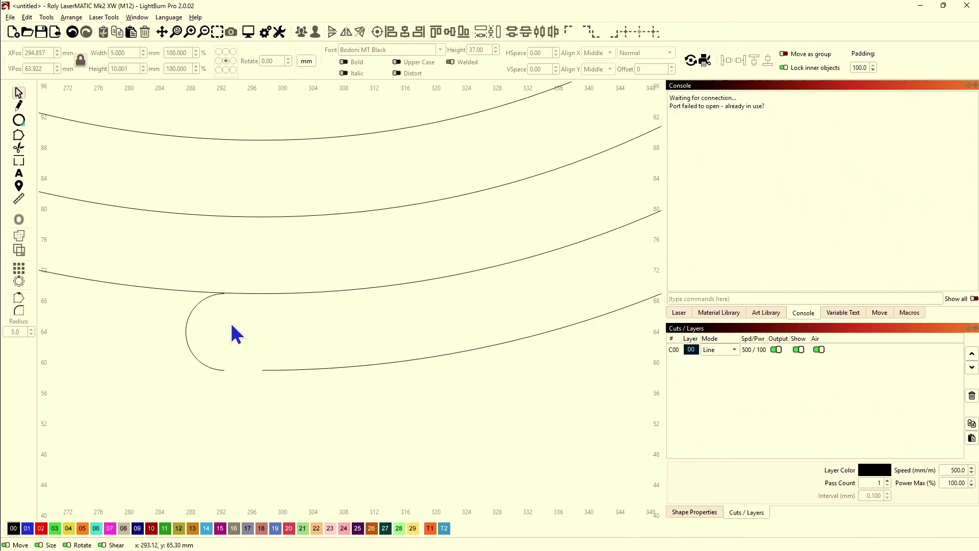
Join the remaining semicircle's ends to the neighbouring arcs, forming one 270.072 × 280.030 mm path.
{"action": "left_click", "coordinate": [204, 364]}
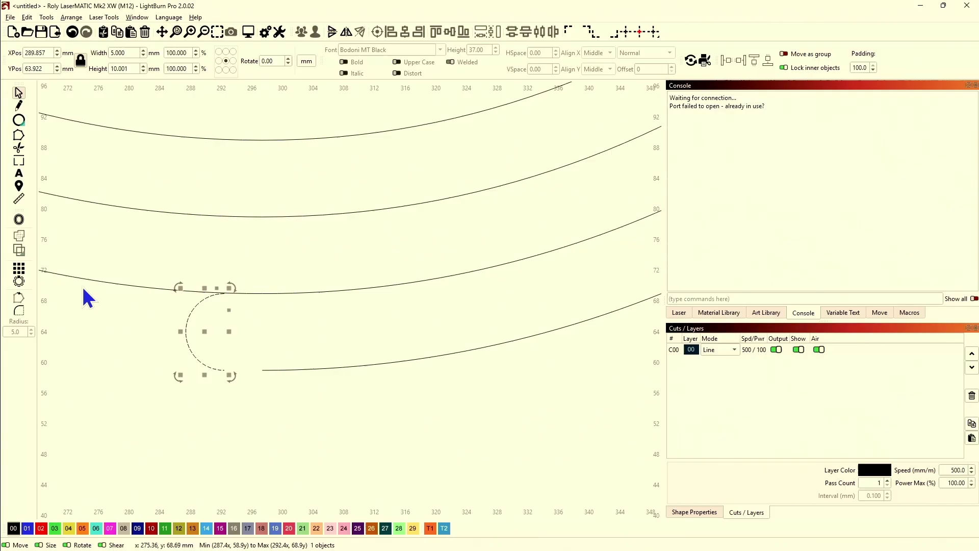
{"action": "left_click", "coordinate": [19, 135]}
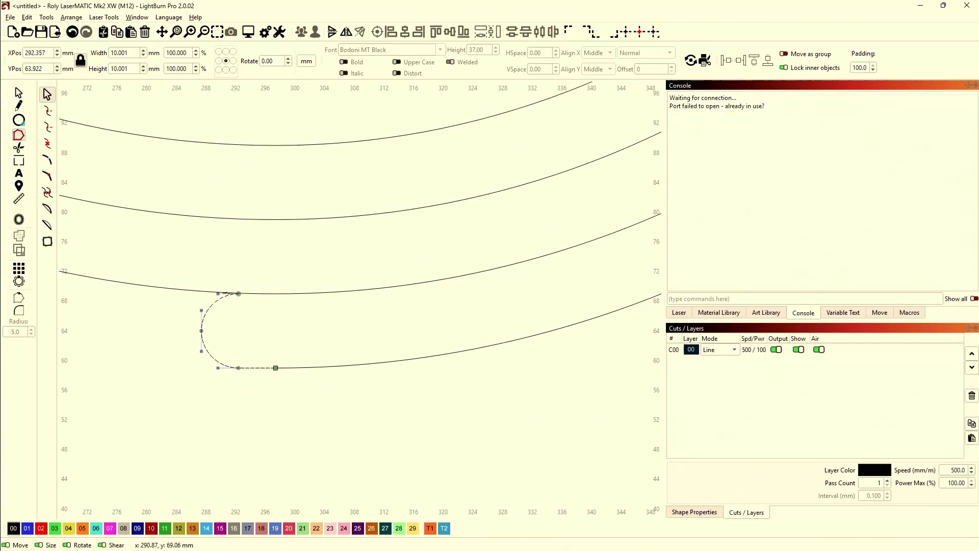
{"action": "key", "text": "e"}
{"action": "scroll", "coordinate": [323, 380], "scroll_direction": "up", "scroll_amount": 5}
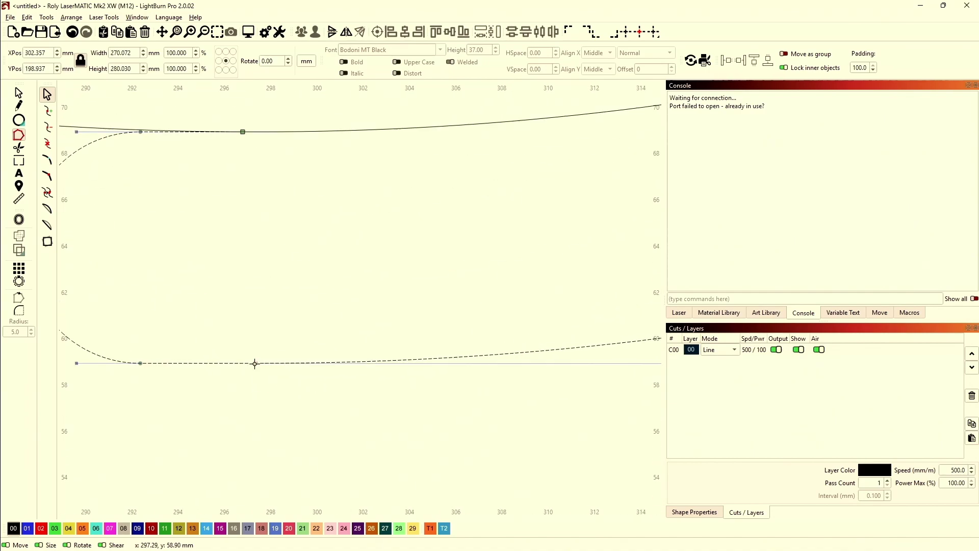
{"action": "scroll", "coordinate": [257, 391], "scroll_direction": "down", "scroll_amount": 5}
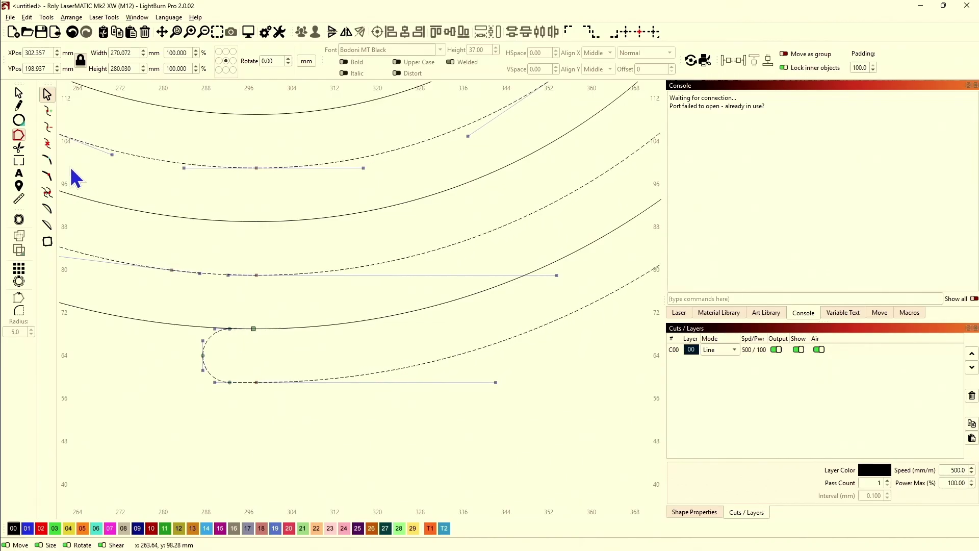
Leave node editing and zoom to view the whole 270.072 × 280.030 mm spiral with its rounded end caps.
{"action": "left_click", "coordinate": [18, 95]}
{"action": "scroll", "coordinate": [306, 268], "scroll_direction": "down", "scroll_amount": 6}
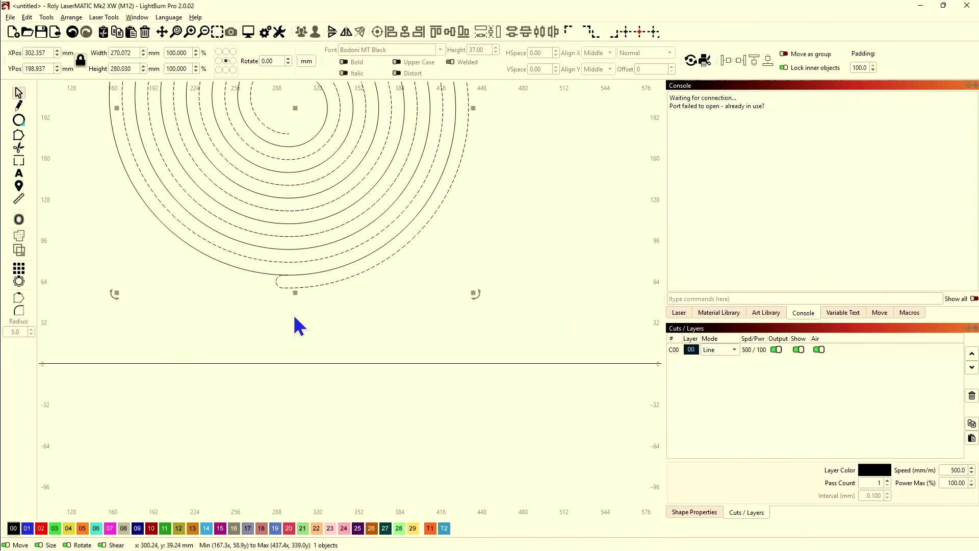
{"action": "scroll", "coordinate": [299, 317], "scroll_direction": "down", "scroll_amount": 3}
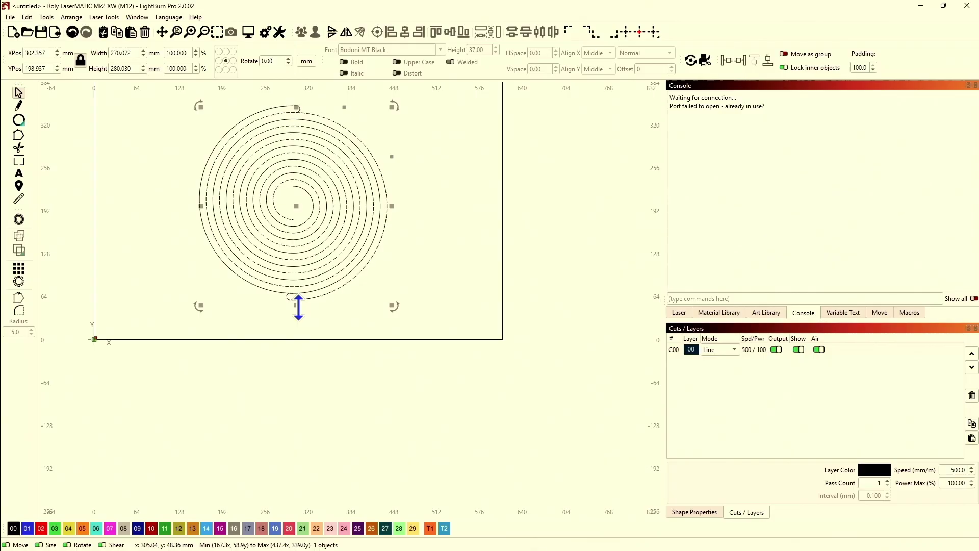
{"action": "scroll", "coordinate": [316, 273], "scroll_direction": "up", "scroll_amount": 2}
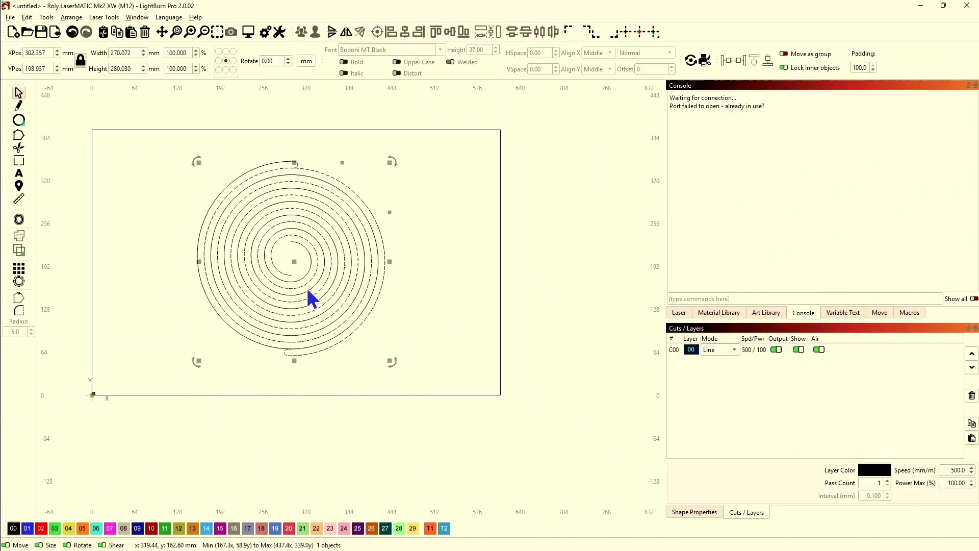
{"action": "scroll", "coordinate": [306, 356], "scroll_direction": "up", "scroll_amount": 8}
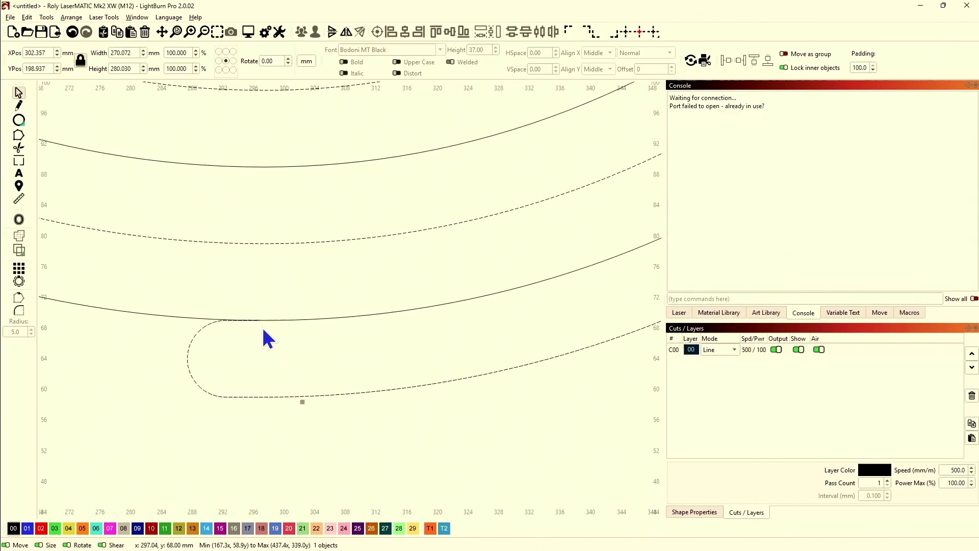
{"action": "scroll", "coordinate": [263, 337], "scroll_direction": "down", "scroll_amount": 8}
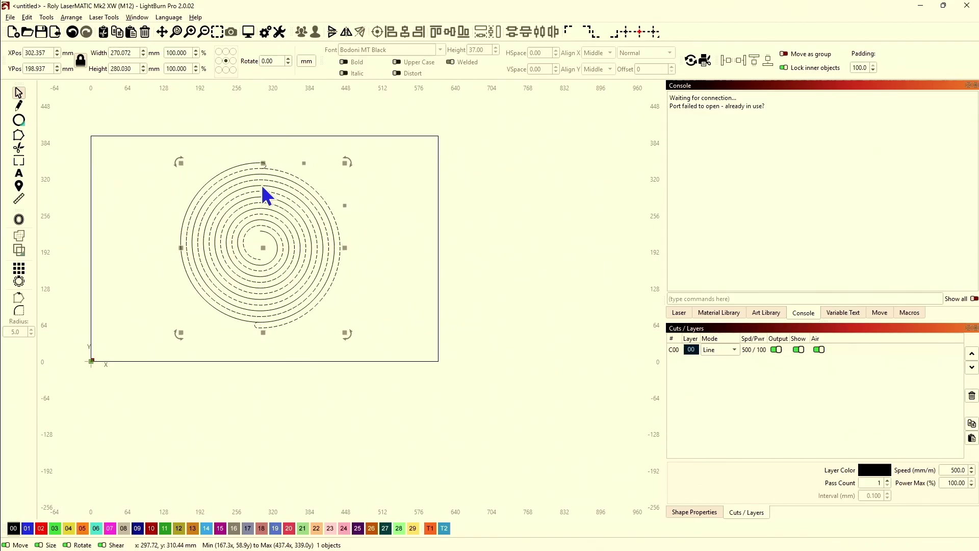
{"action": "scroll", "coordinate": [262, 173], "scroll_direction": "up", "scroll_amount": 5}
{"action": "scroll", "coordinate": [264, 173], "scroll_direction": "down", "scroll_amount": 4}
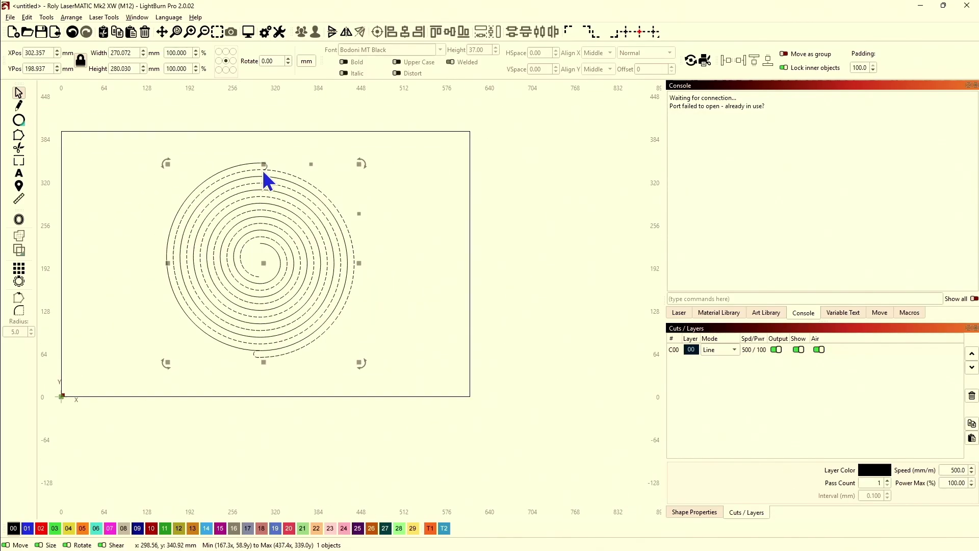